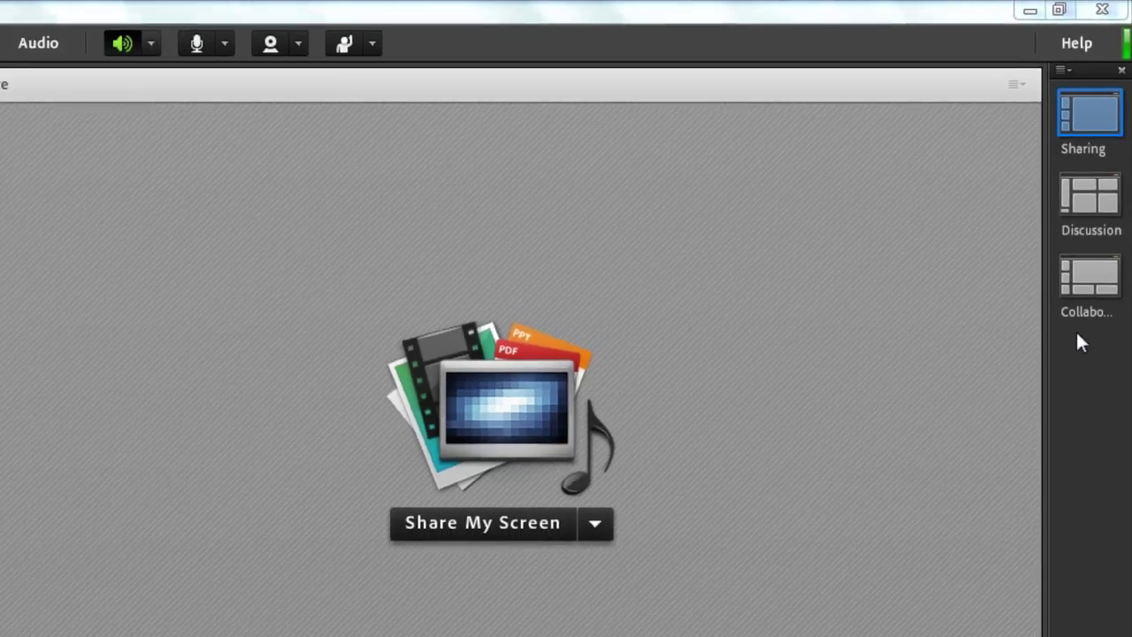
# - View the available meeting layouts, switching to Discussion and to Collaboration to compare their pod arrangements
pyautogui.click(103, 37)
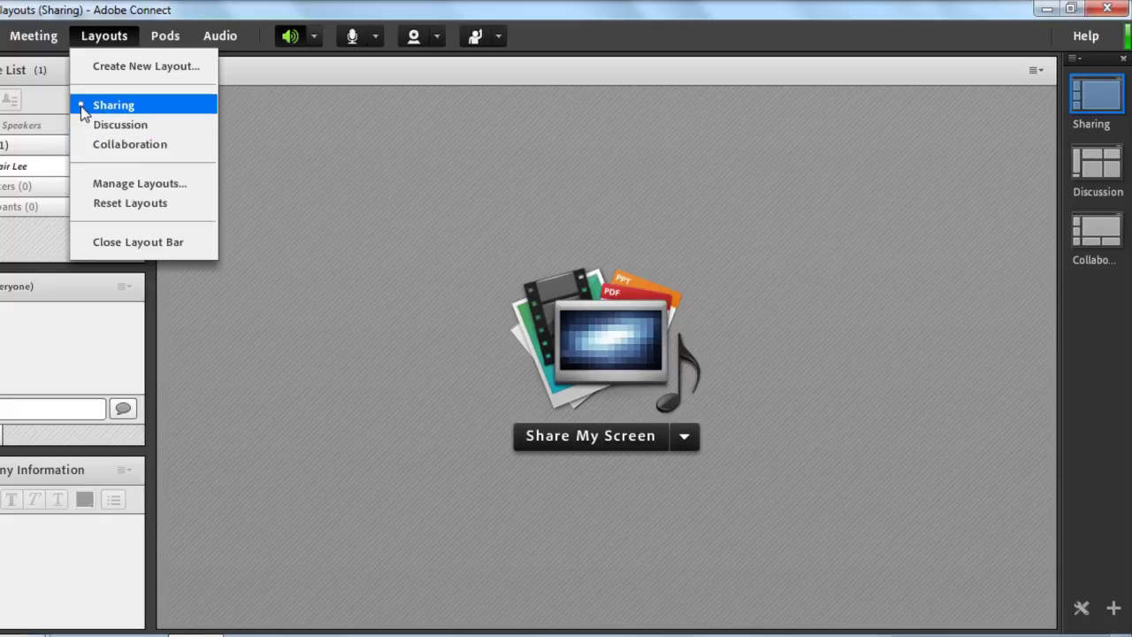
pyautogui.click(378, 78)
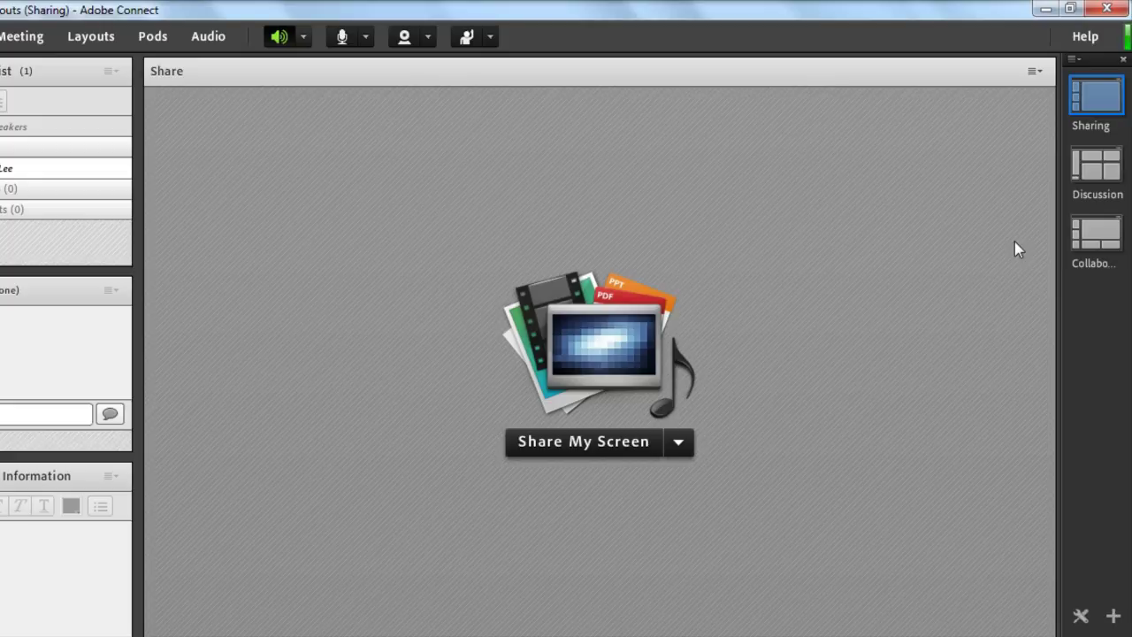
pyautogui.click(1084, 180)
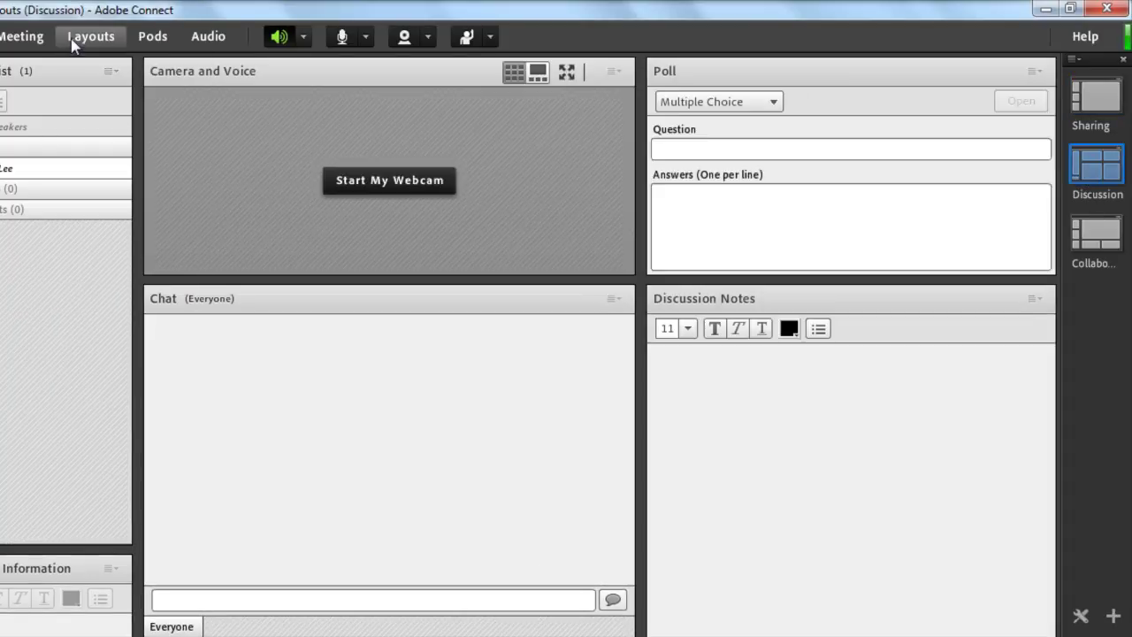
pyautogui.click(74, 39)
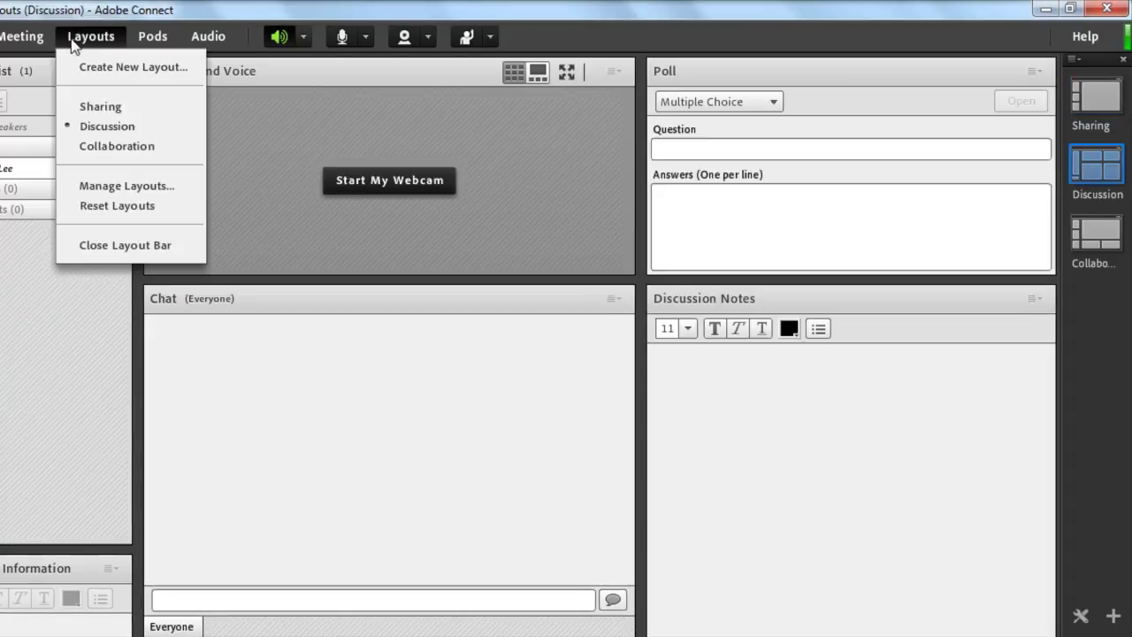
pyautogui.click(79, 148)
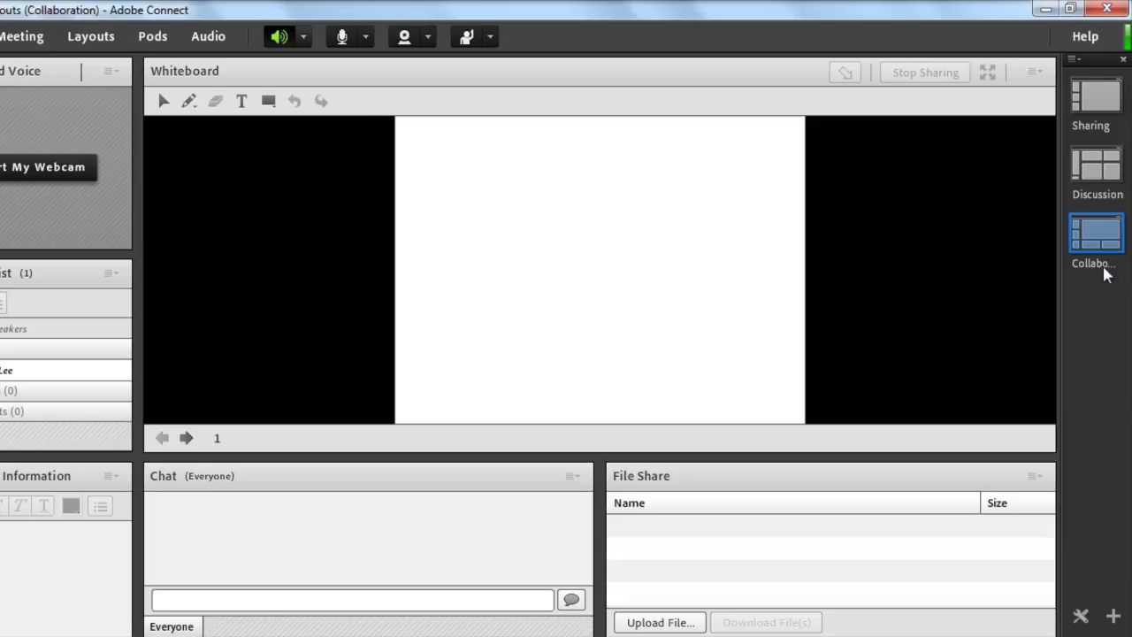
# - Create a new blank layout named Lobby
pyautogui.click(1113, 618)
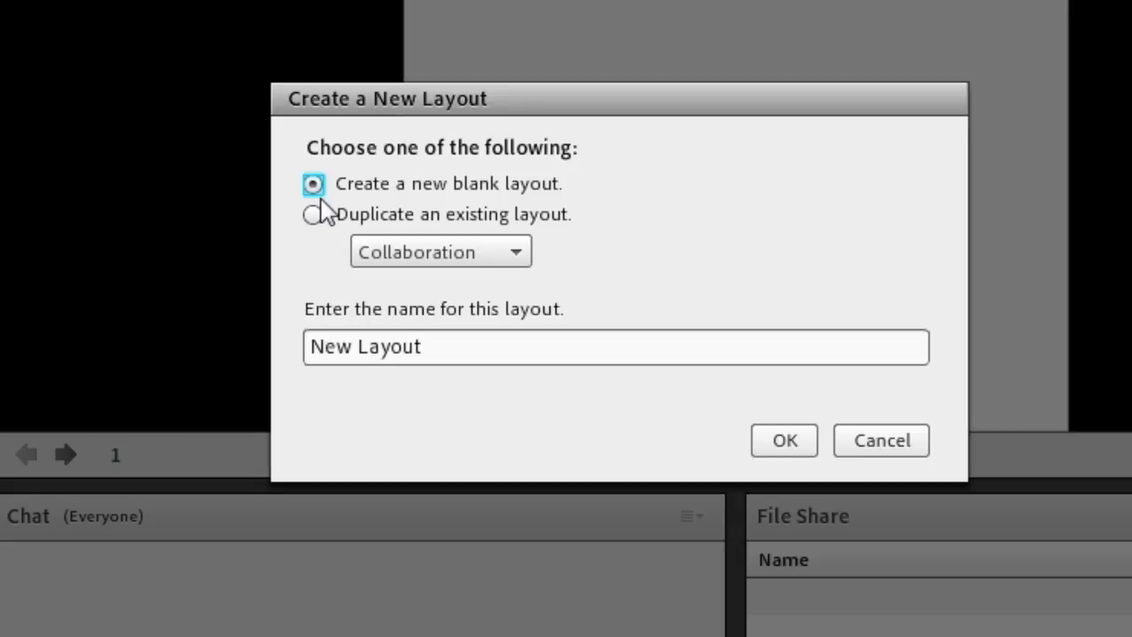
pyautogui.click(355, 218)
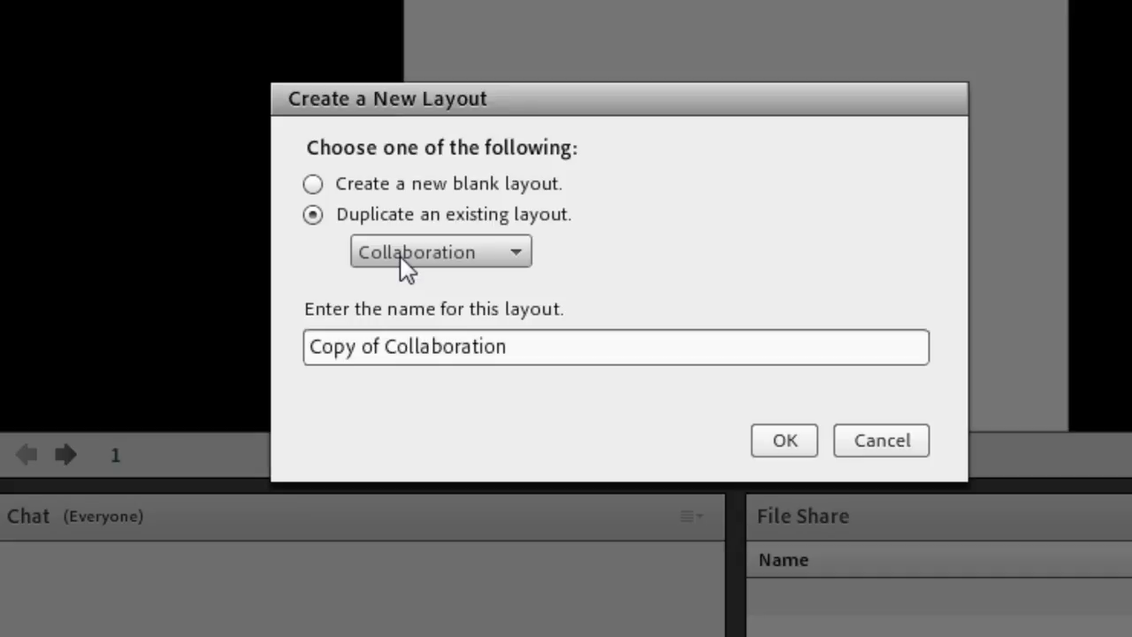
pyautogui.click(424, 187)
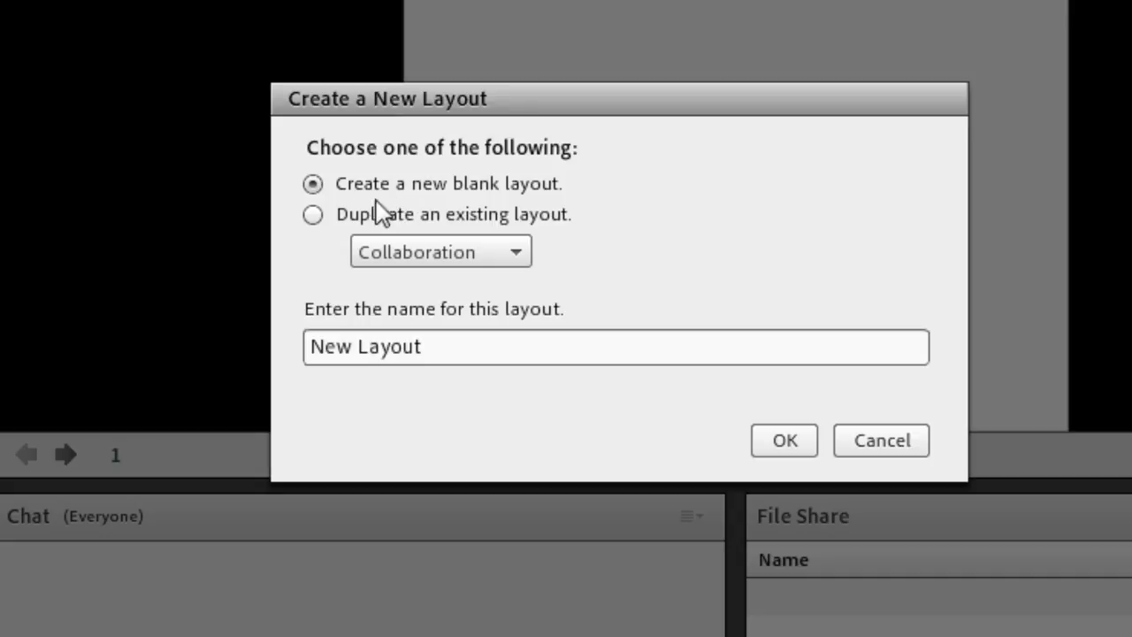
pyautogui.click(525, 356)
pyautogui.write('Lobby')
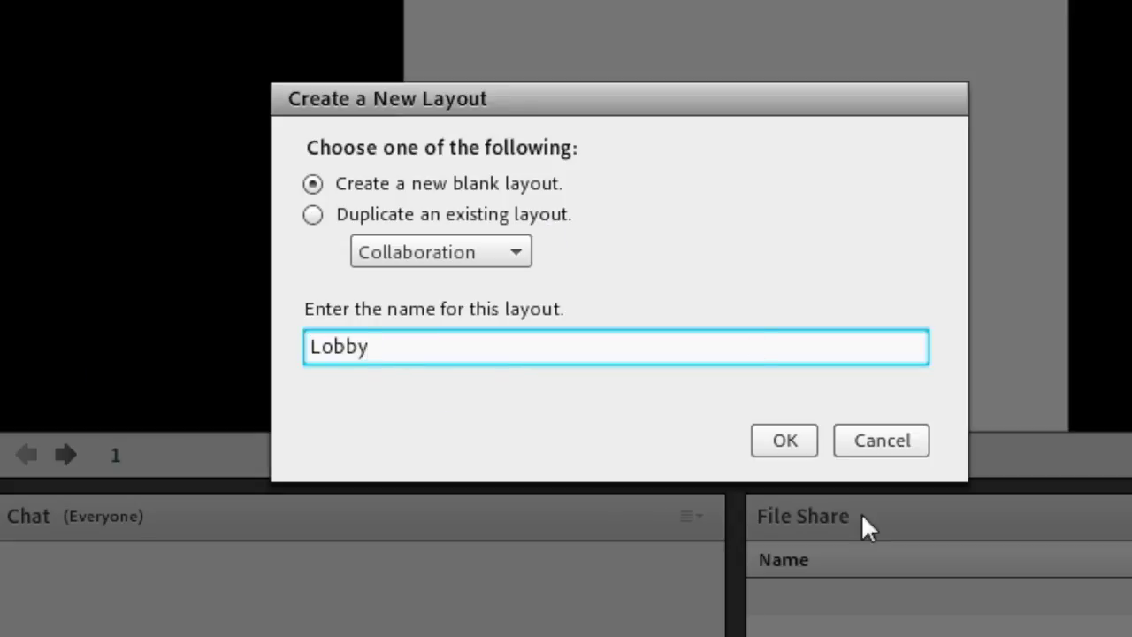
pyautogui.click(809, 444)
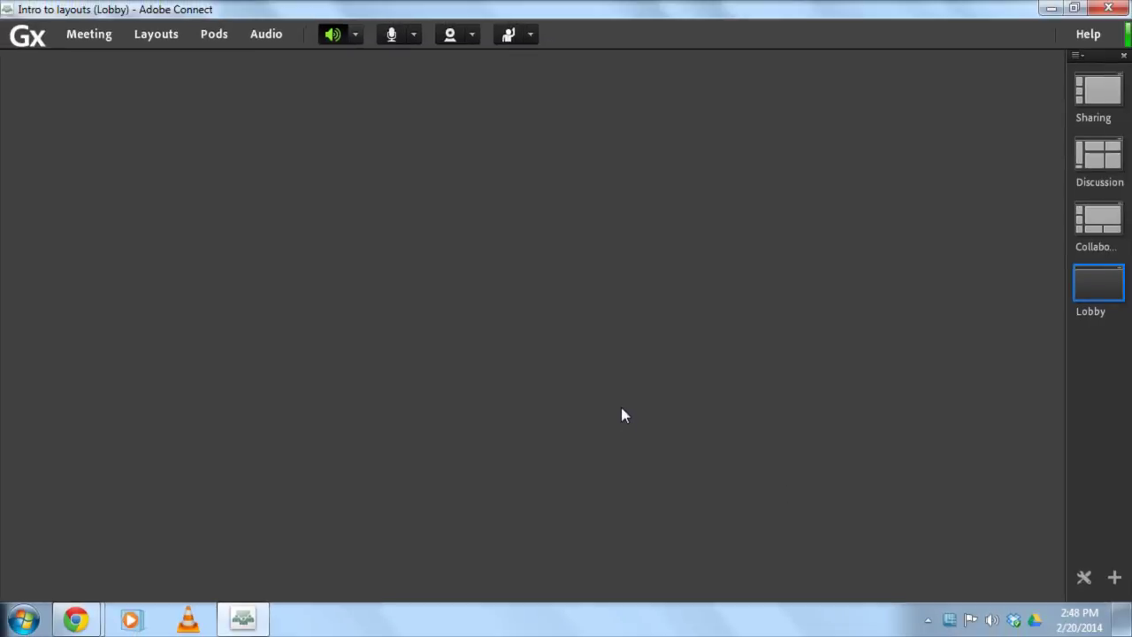
# - Add the Attendee List pod to the Lobby layout and make it narrower and taller
pyautogui.click(221, 39)
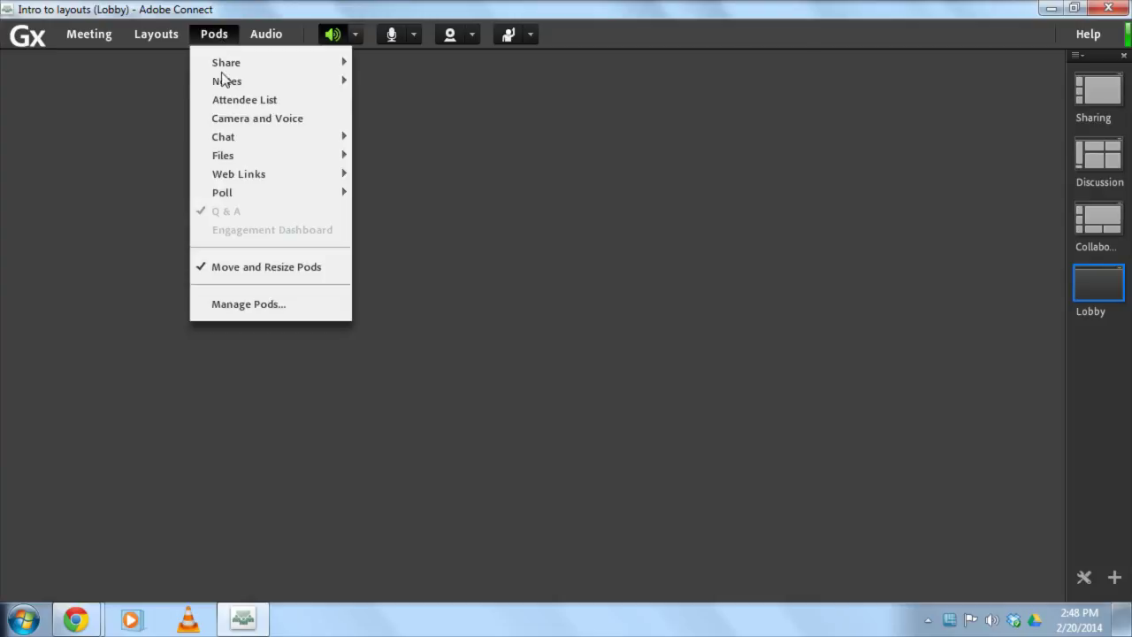
pyautogui.click(233, 100)
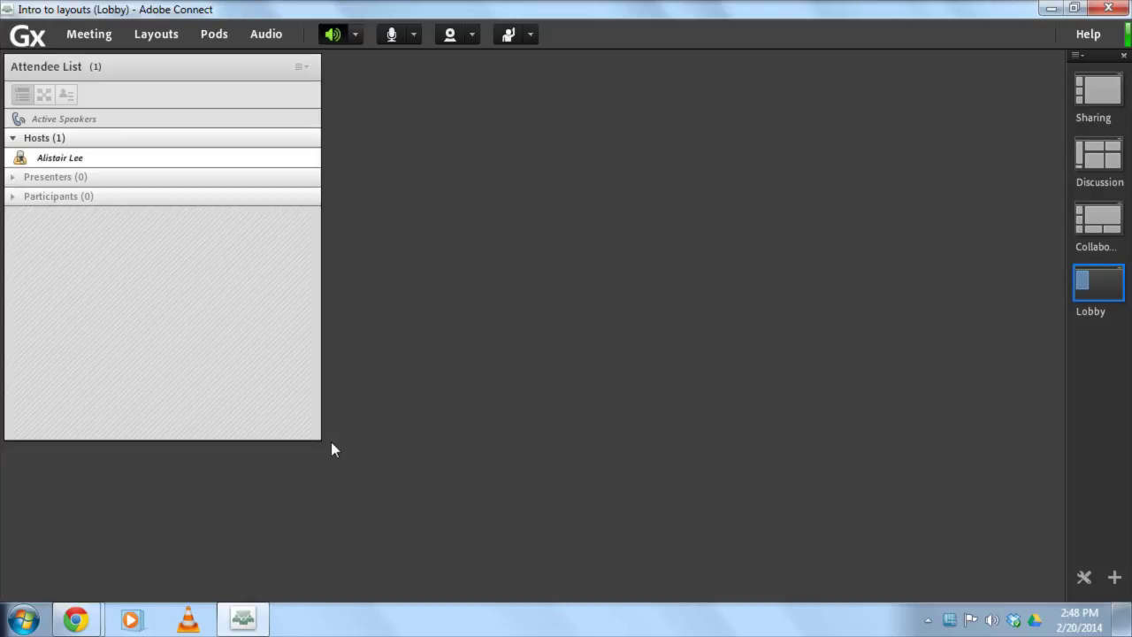
pyautogui.moveTo(319, 439); pyautogui.dragTo(279, 533)
# - Add the Camera and Voice pod and place it directly beside the Attendee List, aligned with its upper edge
pyautogui.click(209, 36)
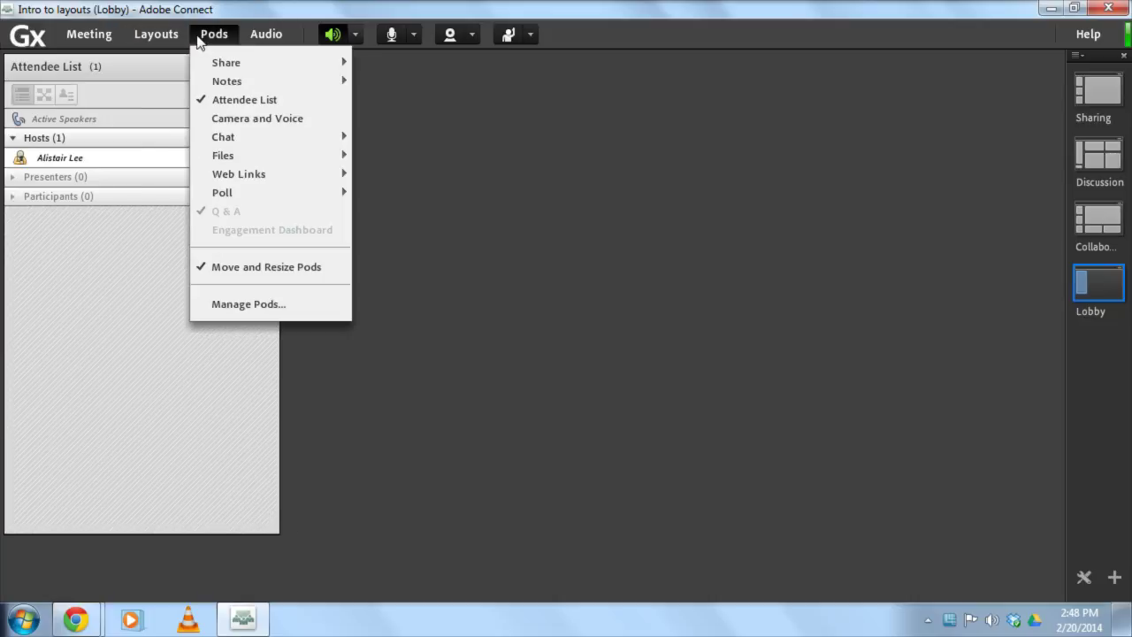
pyautogui.click(233, 118)
pyautogui.moveTo(294, 73); pyautogui.dragTo(566, 71)
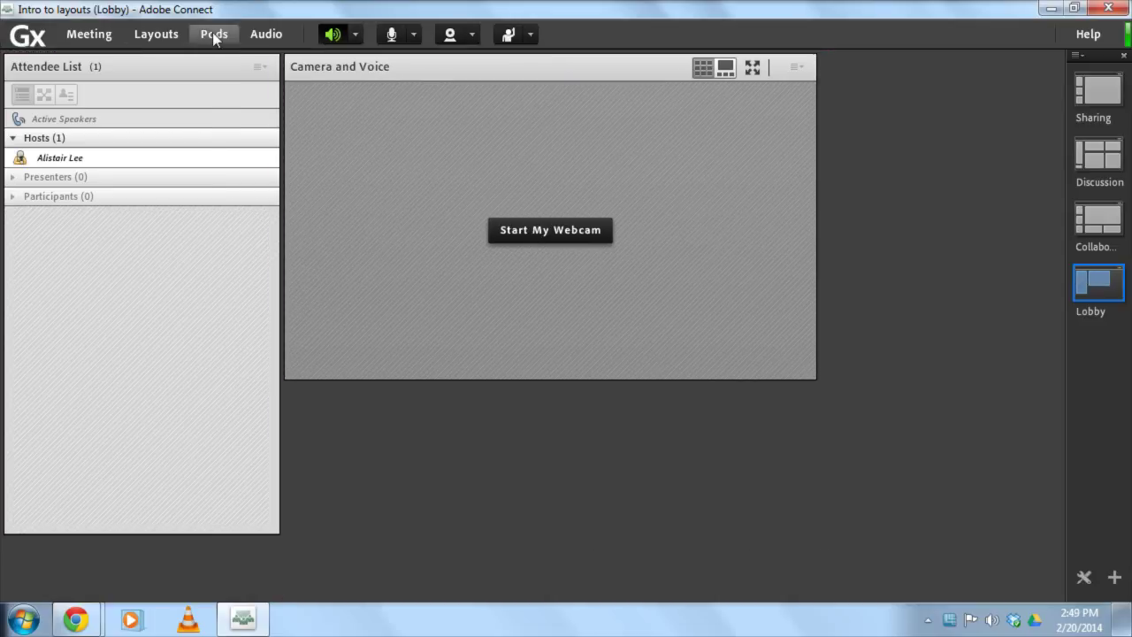
# - Add the existing Chat pod and move it to the upper corner of the layout opposite the Attendee List
pyautogui.click(205, 34)
pyautogui.moveTo(265, 144)
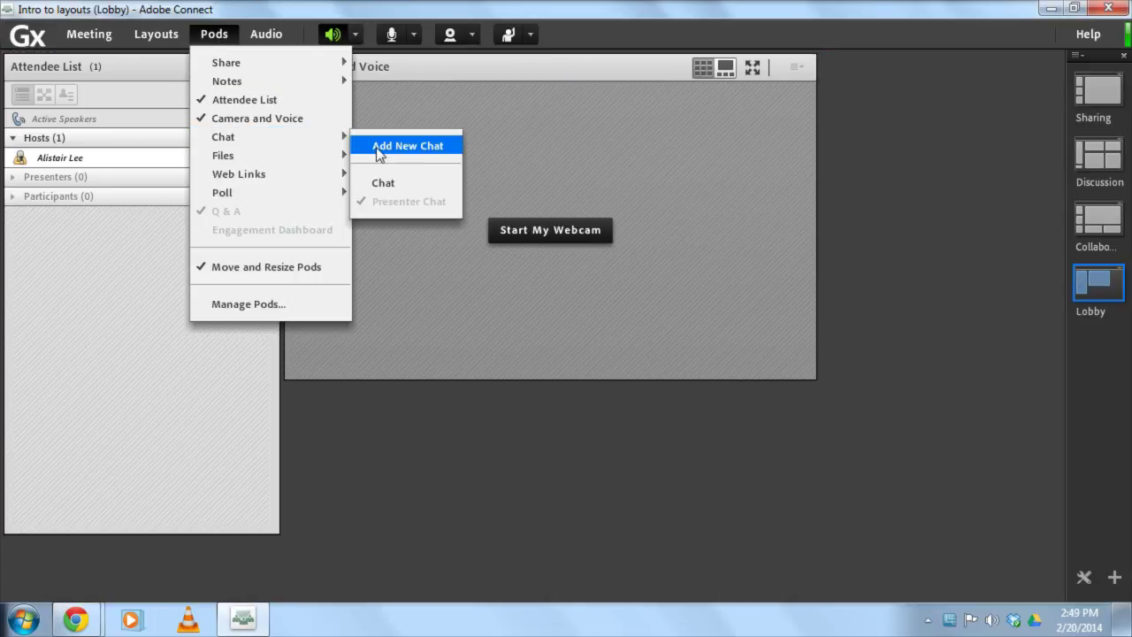
pyautogui.click(382, 180)
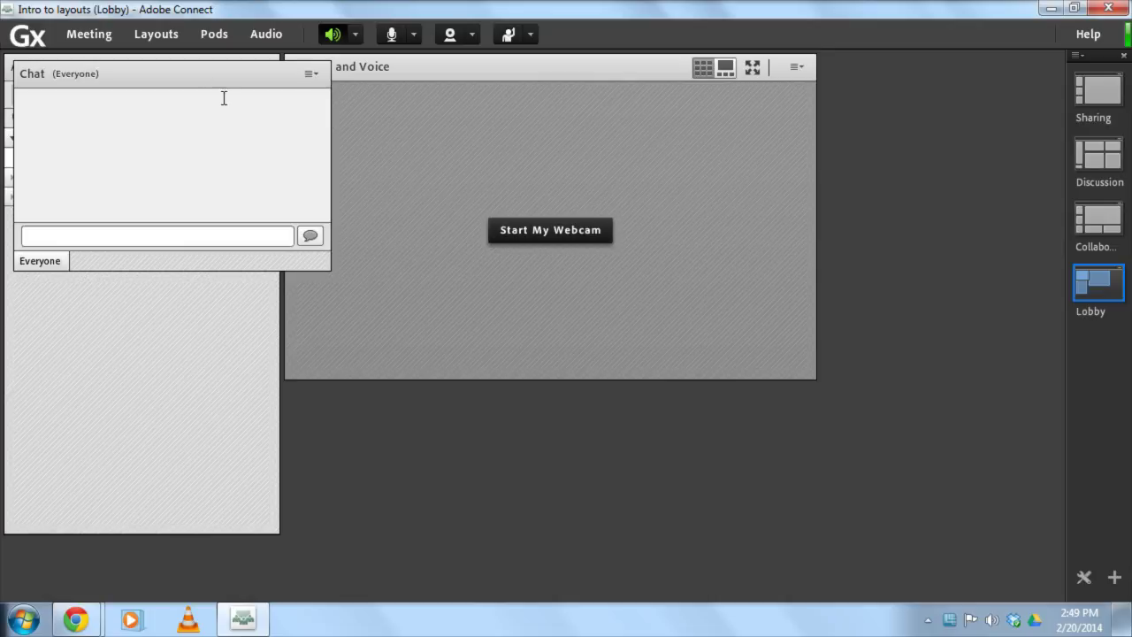
pyautogui.moveTo(202, 71); pyautogui.dragTo(985, 56)
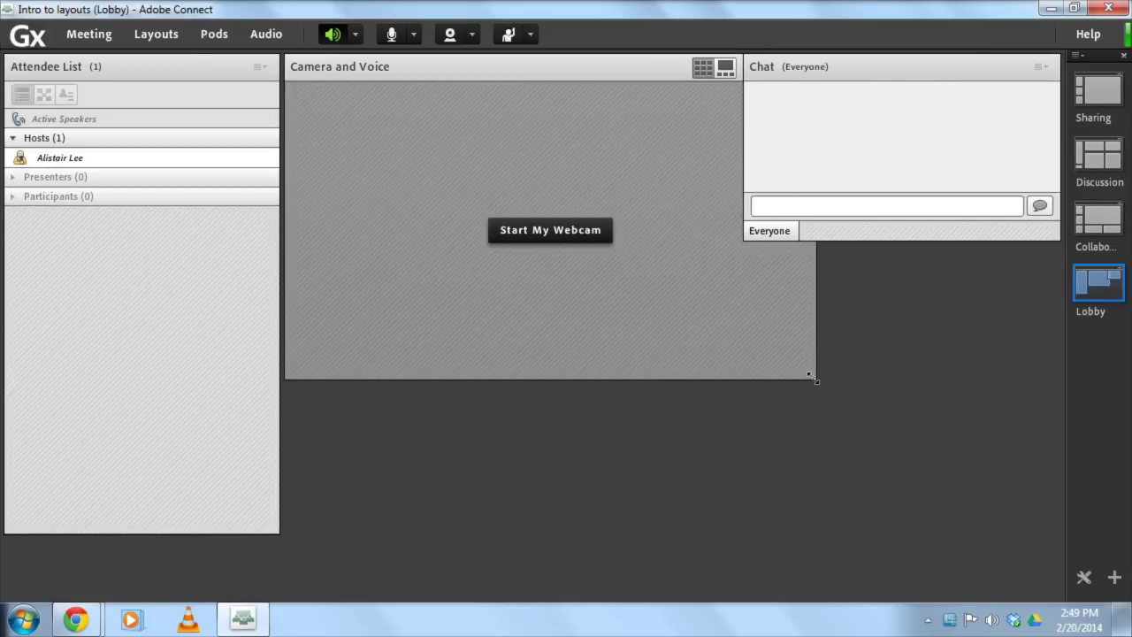
# - Make the Chat pod narrower and as tall as the Attendee List, and resize Camera and Voice to fit between them
pyautogui.moveTo(813, 379); pyautogui.dragTo(739, 372)
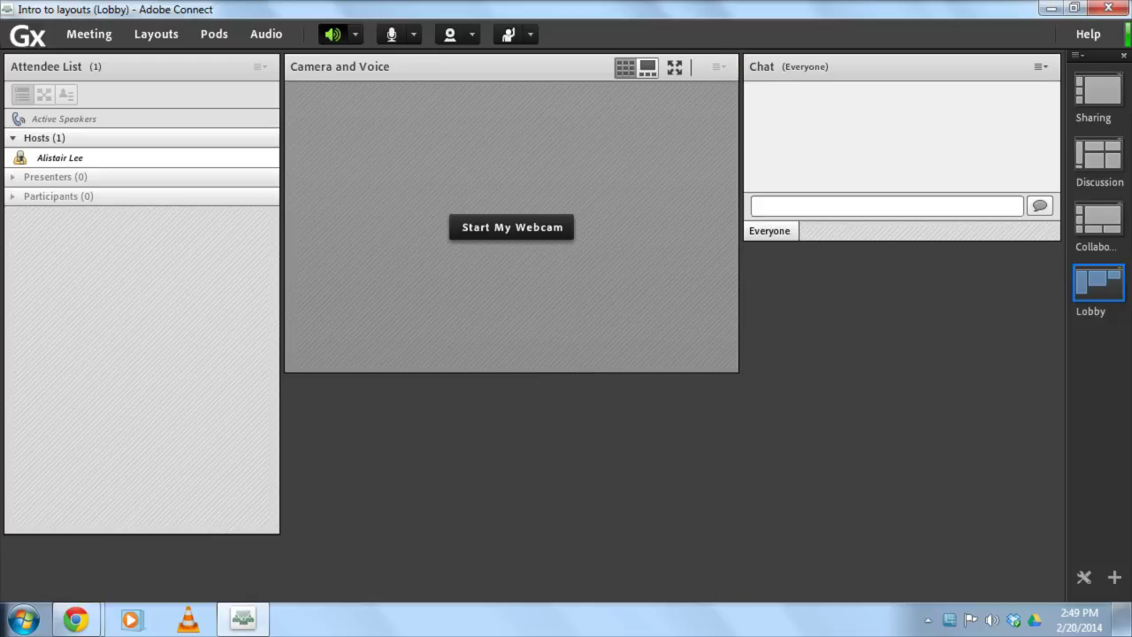
pyautogui.moveTo(742, 239); pyautogui.dragTo(772, 532)
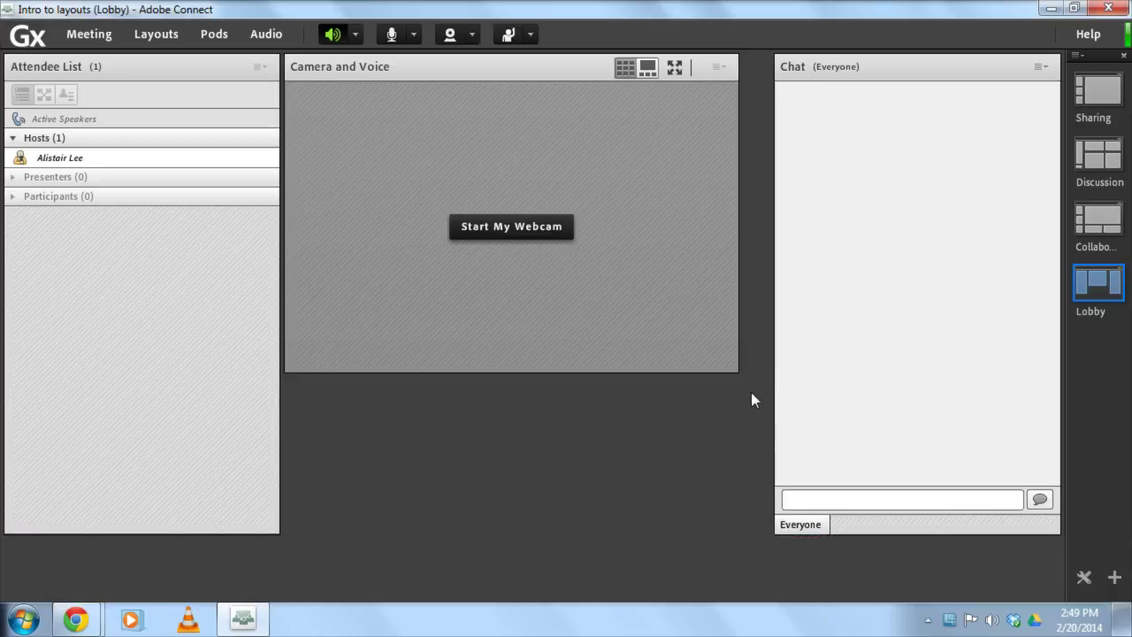
pyautogui.moveTo(738, 372); pyautogui.dragTo(765, 332)
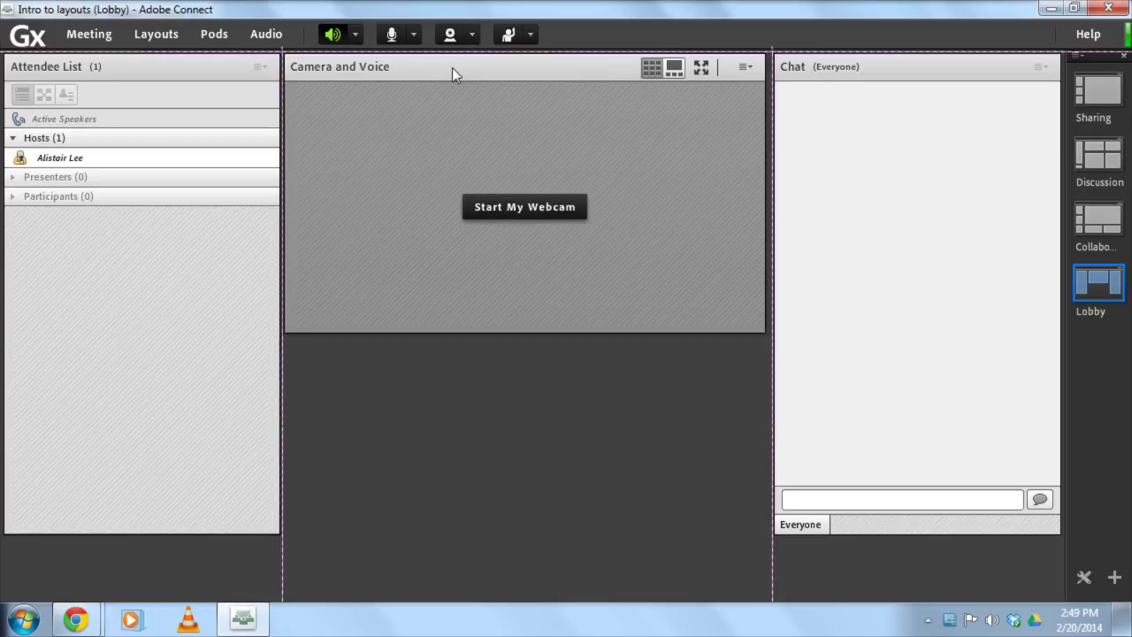
# - Add a new Notes pod to the Lobby layout
pyautogui.click(212, 35)
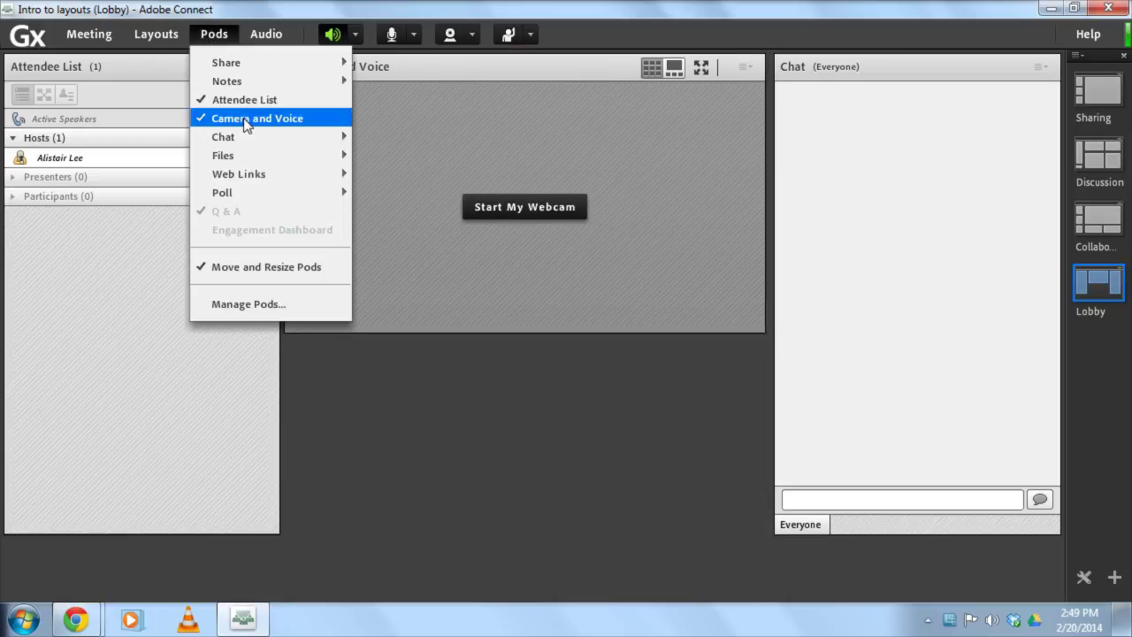
pyautogui.moveTo(253, 81)
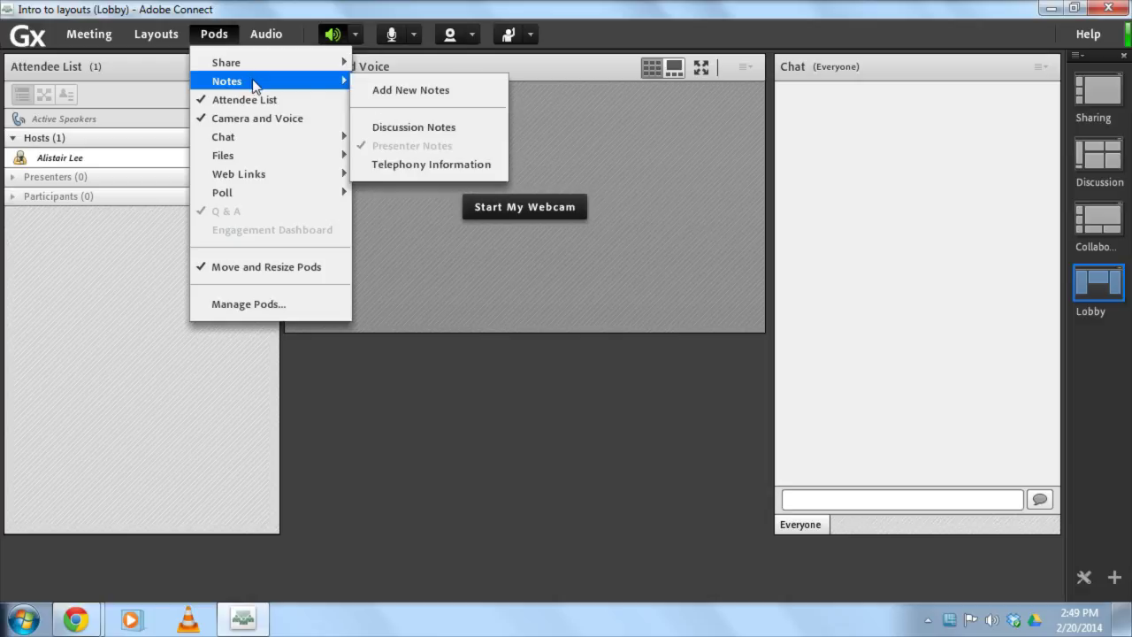
pyautogui.click(370, 91)
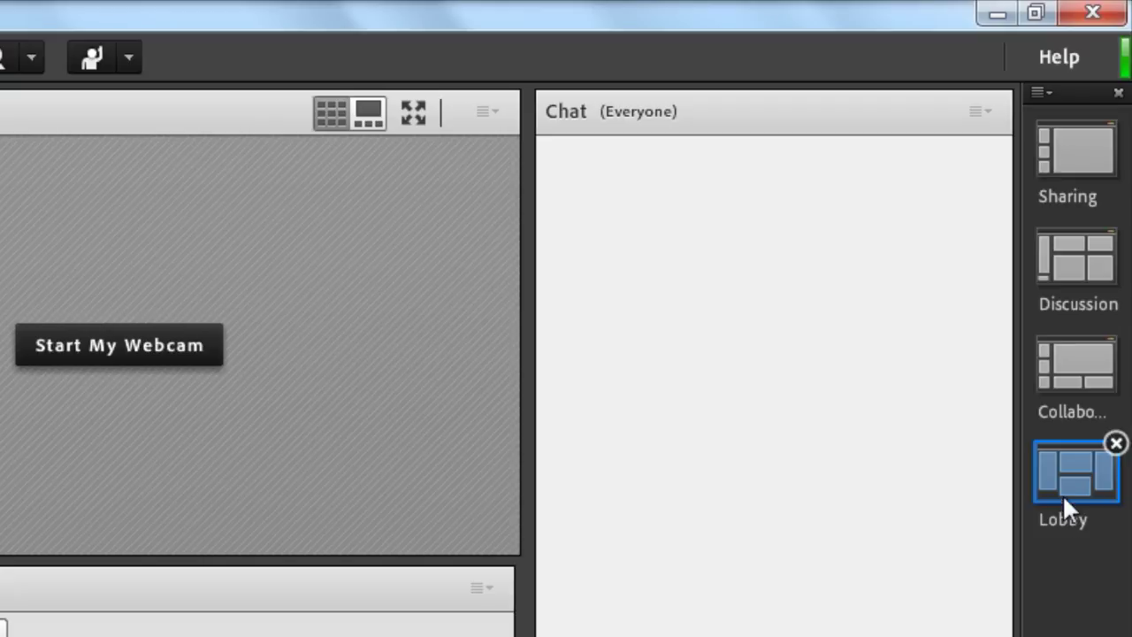
# - Move the Lobby layout to first place in the layout order and rename the Discussion layout to Q&A
pyautogui.moveTo(1066, 486); pyautogui.dragTo(1070, 164)
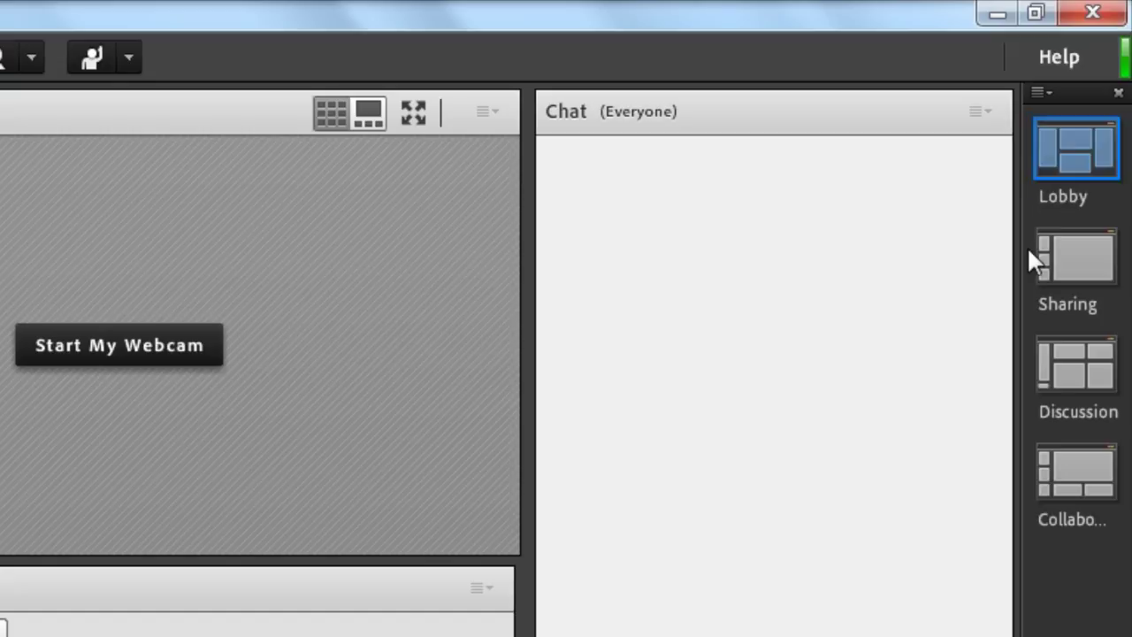
pyautogui.doubleClick(1094, 414)
pyautogui.doubleClick(1101, 409)
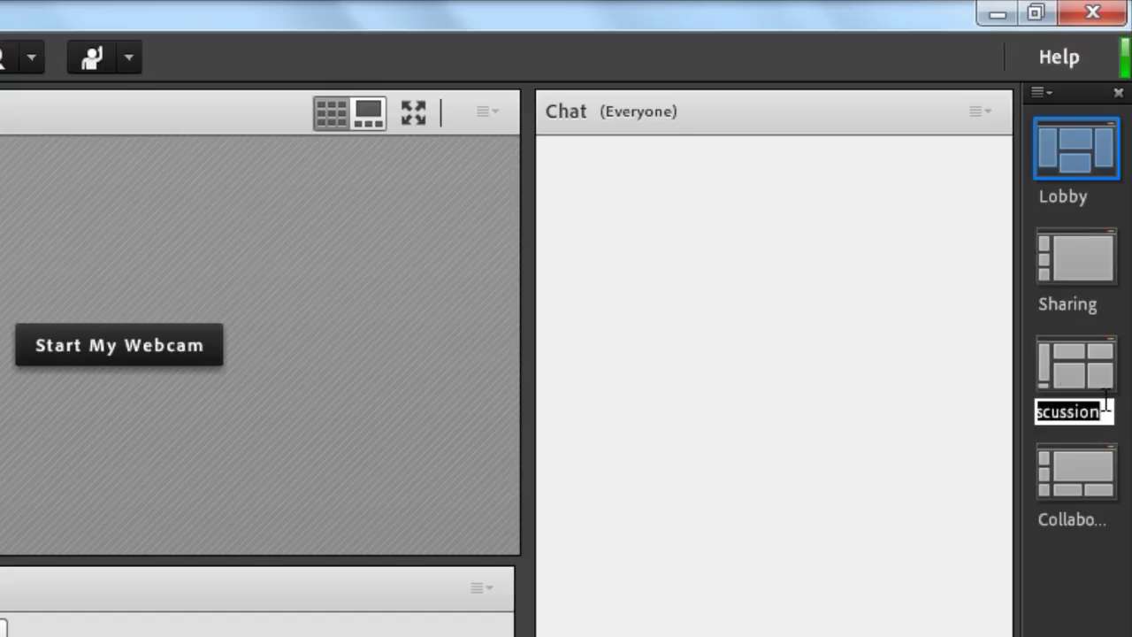
pyautogui.write('Q')
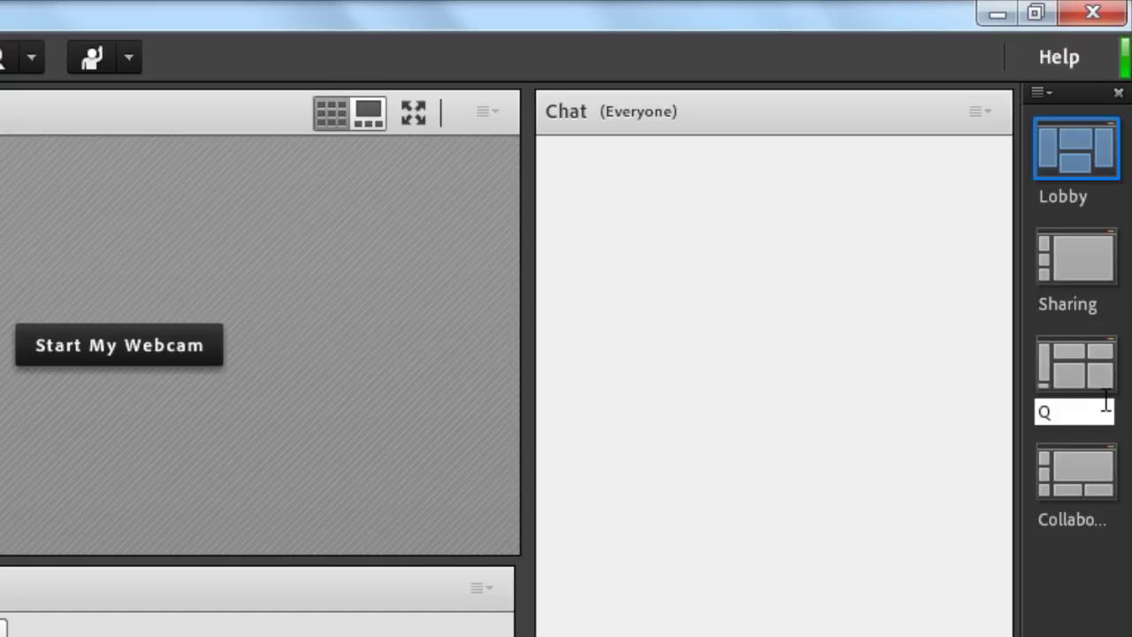
pyautogui.write('A')
pyautogui.press('BackSpace')
pyautogui.write('&A')
pyautogui.press('Return')
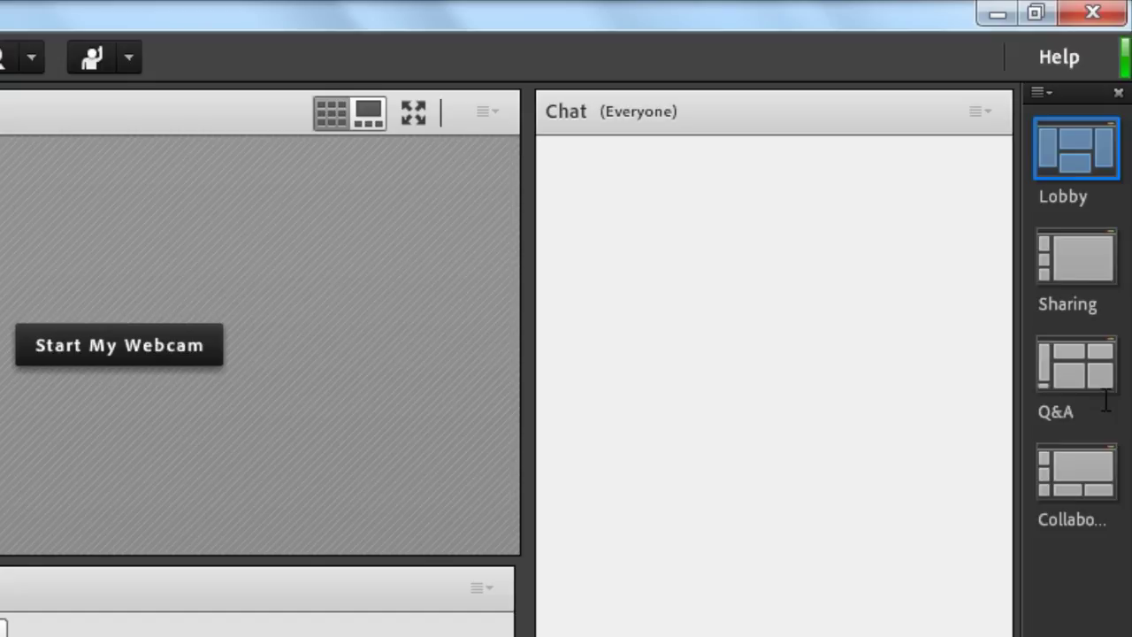
# - Delete the Collaboration layout permanently from the meeting
pyautogui.moveTo(1061, 465)
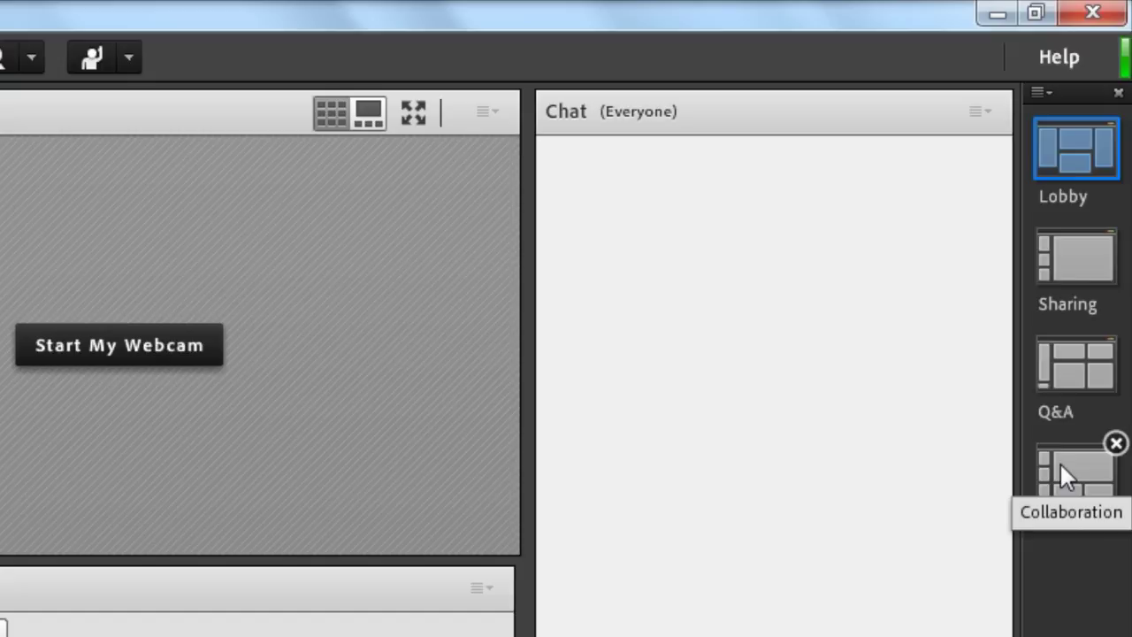
pyautogui.click(1117, 446)
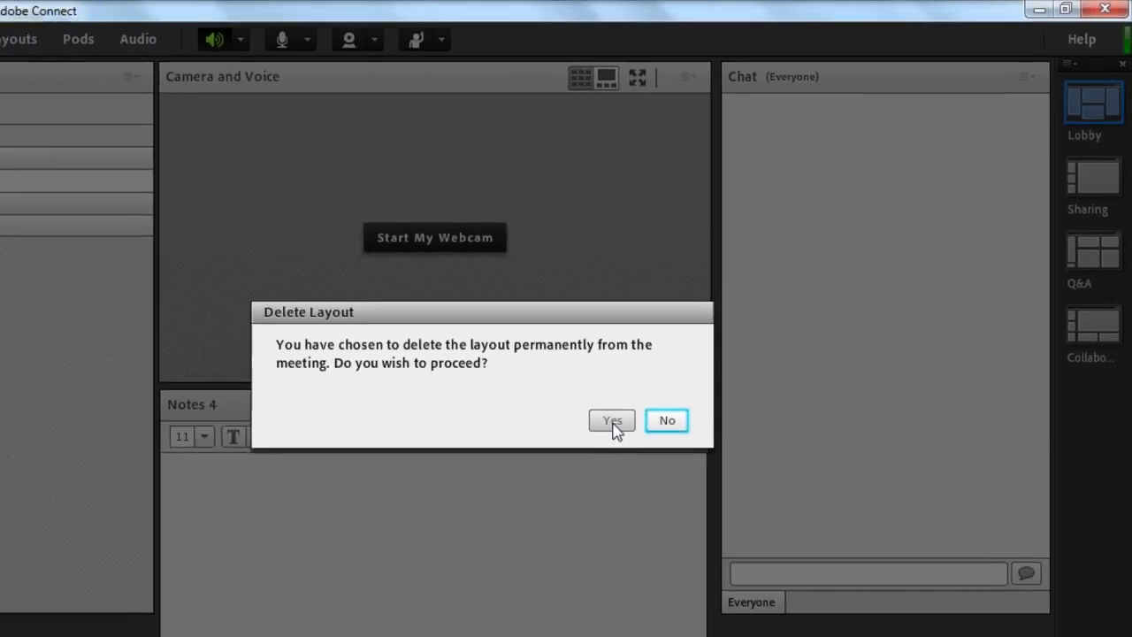
pyautogui.click(612, 421)
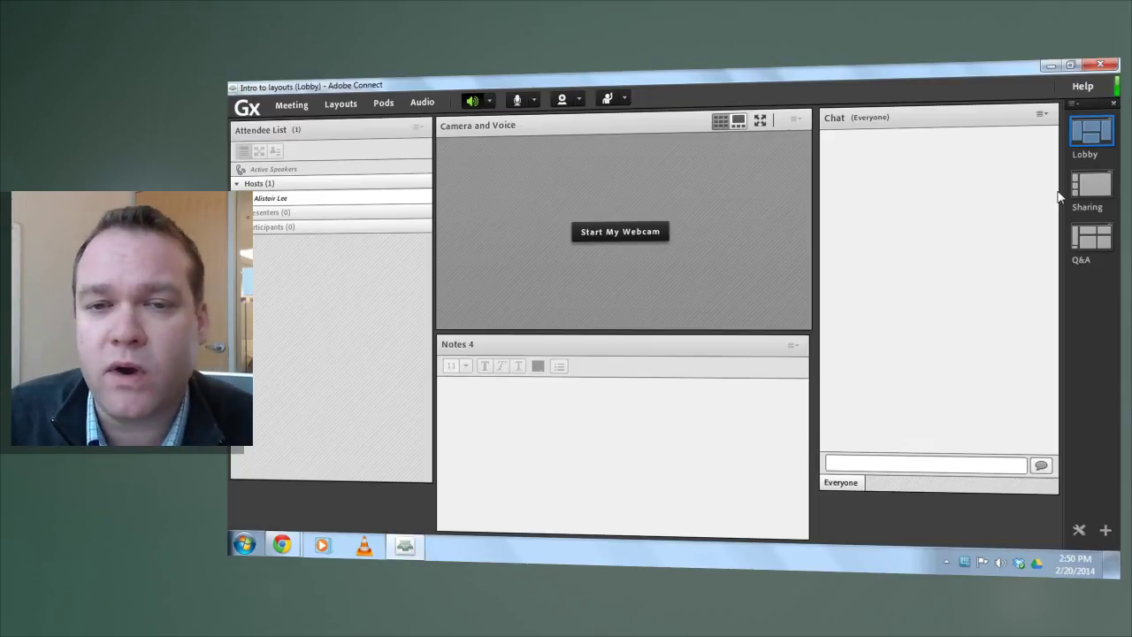
# - Switch to the Sharing layout and share the document "Oct 17, webinar deck.pptx" from the share history
pyautogui.click(1088, 188)
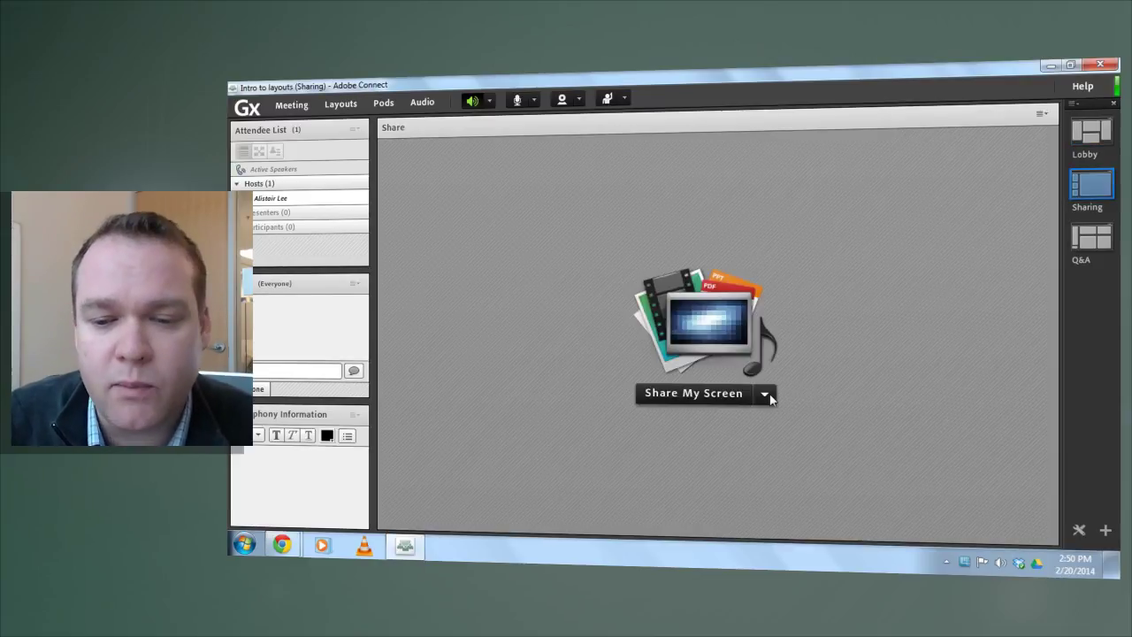
pyautogui.click(765, 394)
pyautogui.click(663, 461)
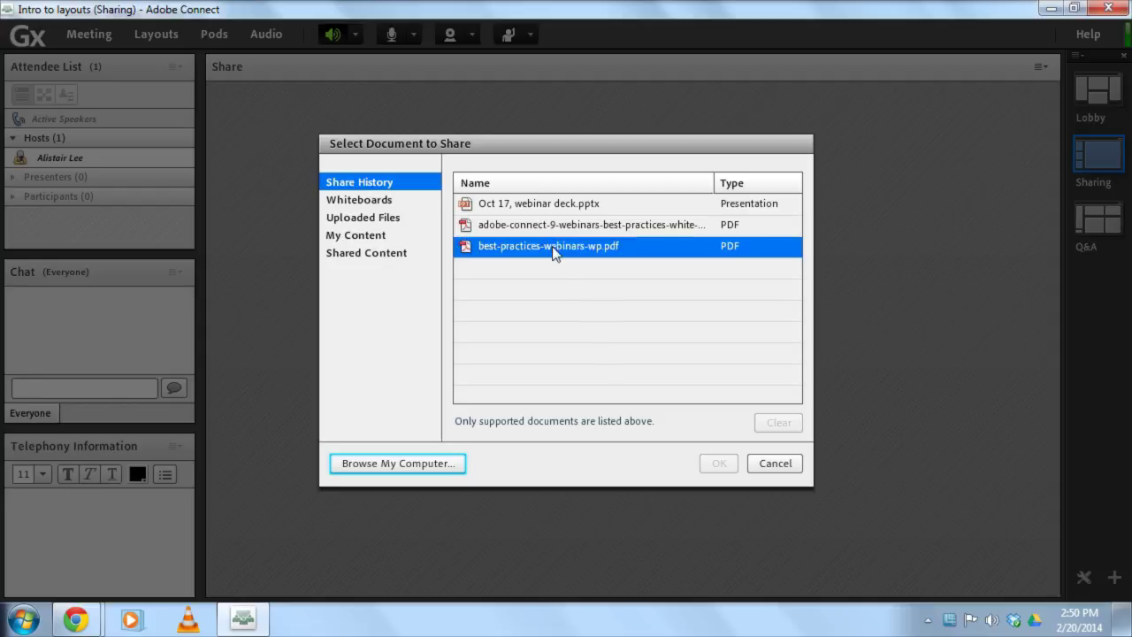
pyautogui.click(548, 204)
pyautogui.click(717, 462)
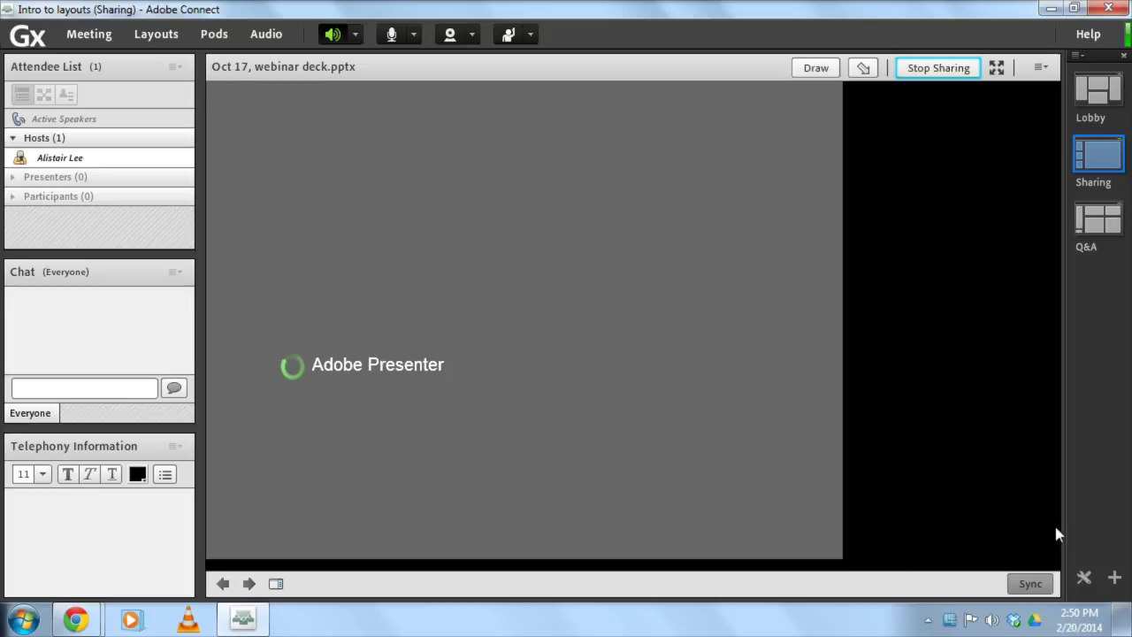
# - Create a new layout by duplicating the Sharing layout and name it Second Speaker
pyautogui.click(1116, 576)
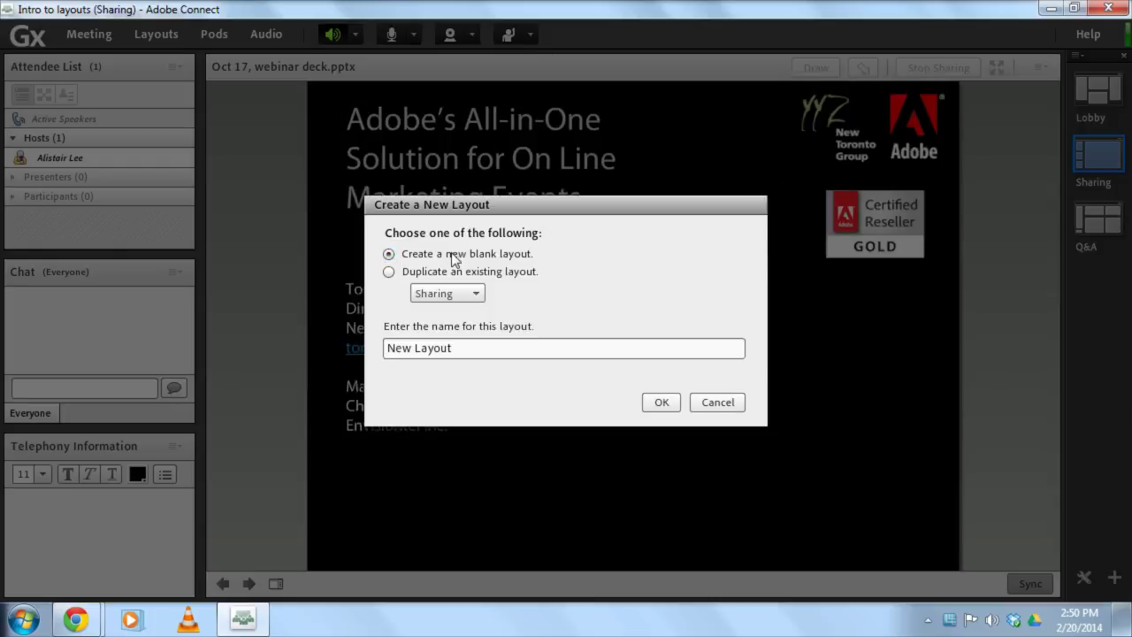
pyautogui.click(390, 273)
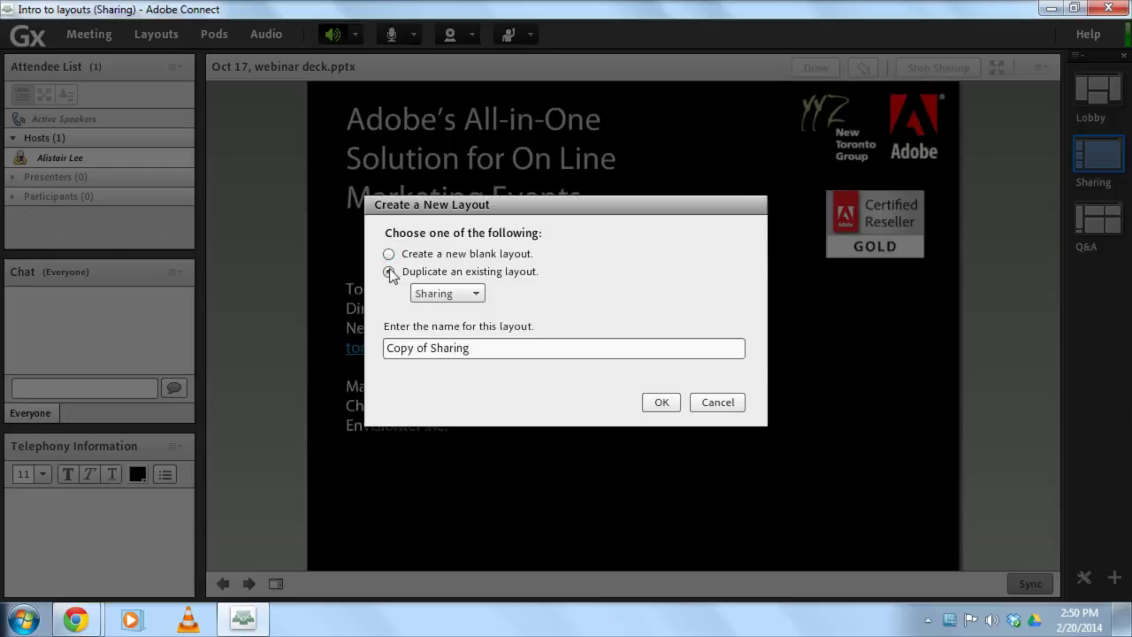
pyautogui.click(488, 348)
pyautogui.moveTo(488, 348); pyautogui.dragTo(385, 348)
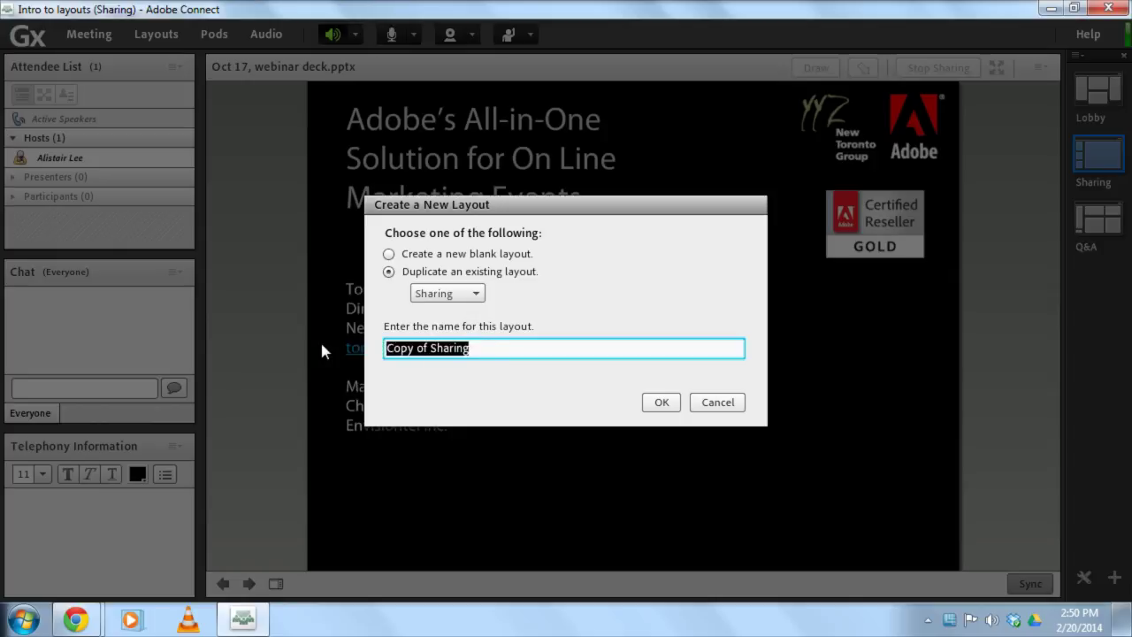
pyautogui.write('S')
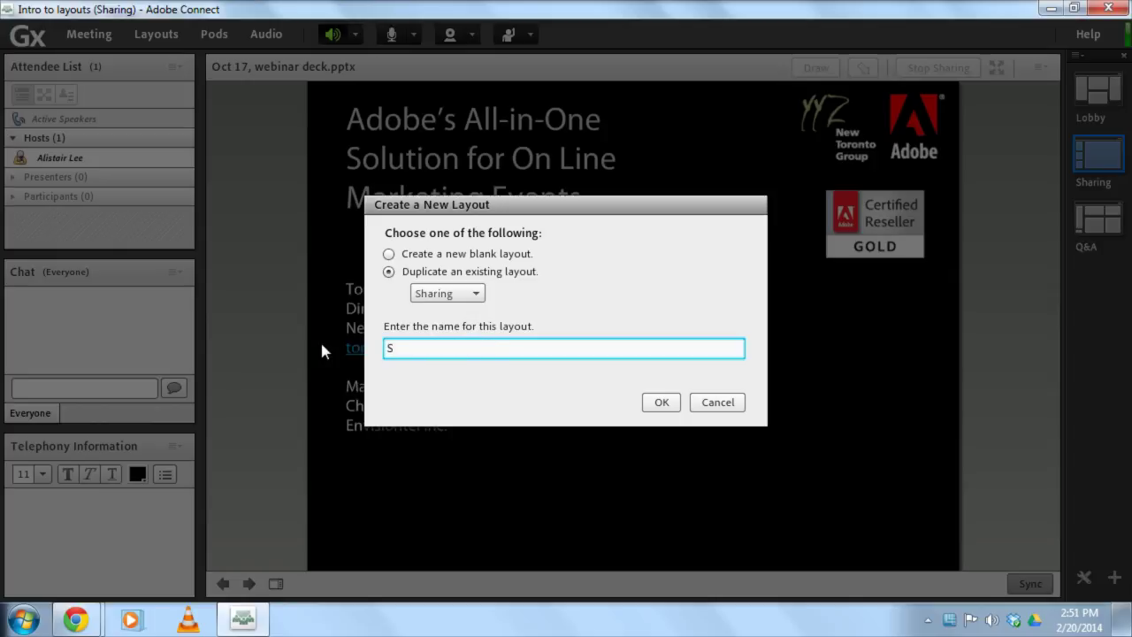
pyautogui.write('econd Speaker')
pyautogui.click(661, 399)
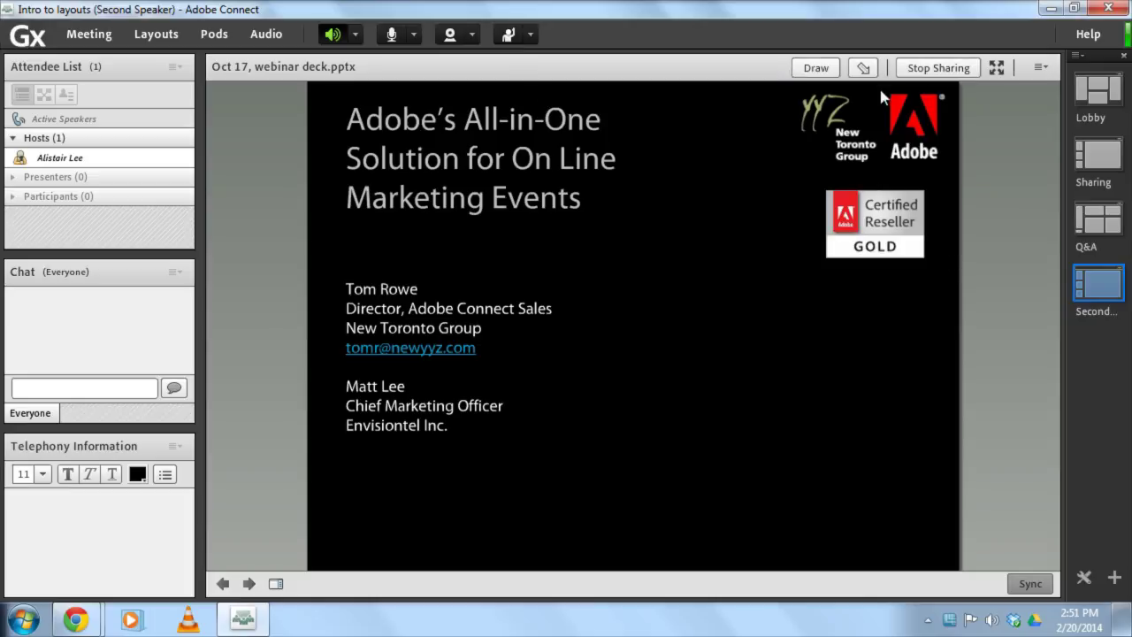
# - Hide the duplicated Share pod in the Second Speaker layout and add a new empty Share pod in its place
pyautogui.click(1040, 67)
pyautogui.click(1017, 91)
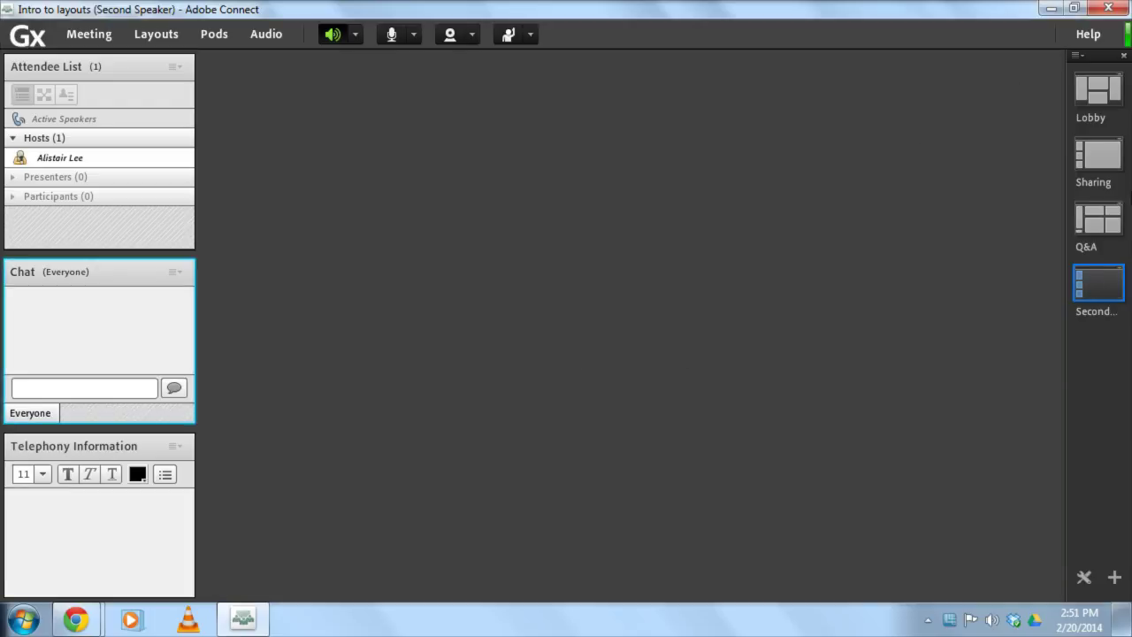
pyautogui.click(214, 33)
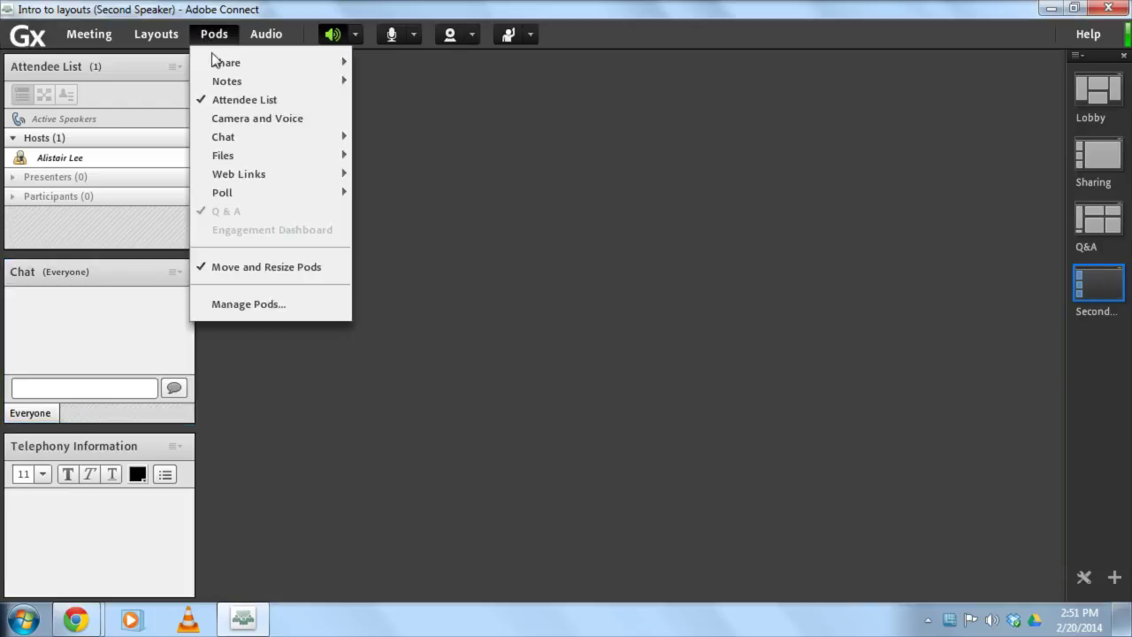
pyautogui.moveTo(215, 64)
pyautogui.click(478, 70)
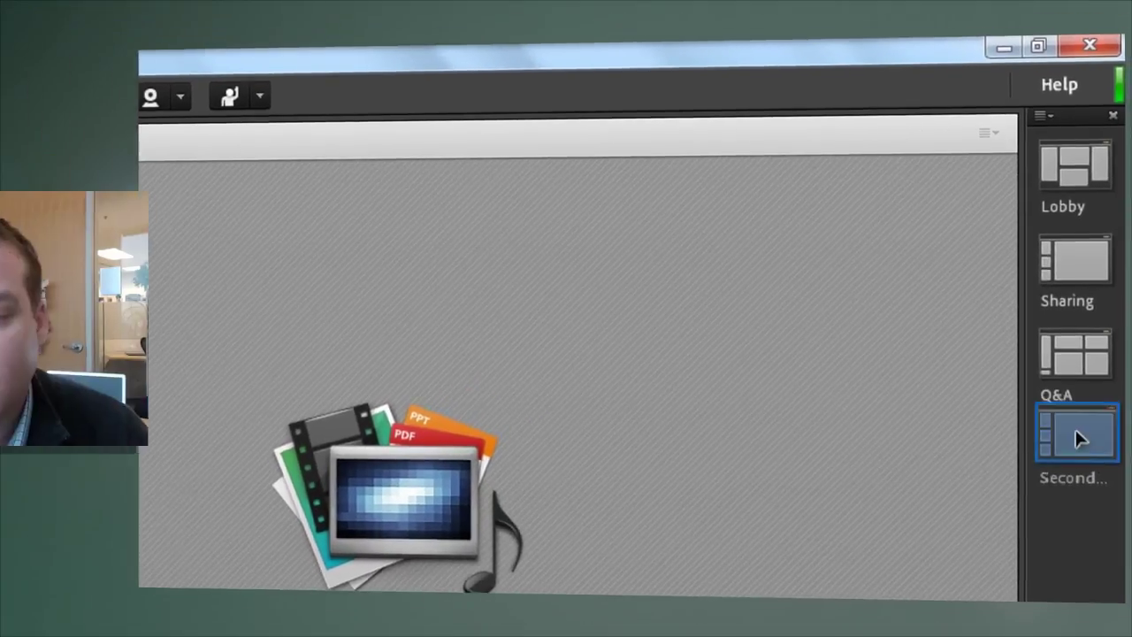
# - Move the Second Speaker layout directly before Q&A and rename the Sharing layout to First Speaker
pyautogui.moveTo(1086, 412); pyautogui.dragTo(1085, 320)
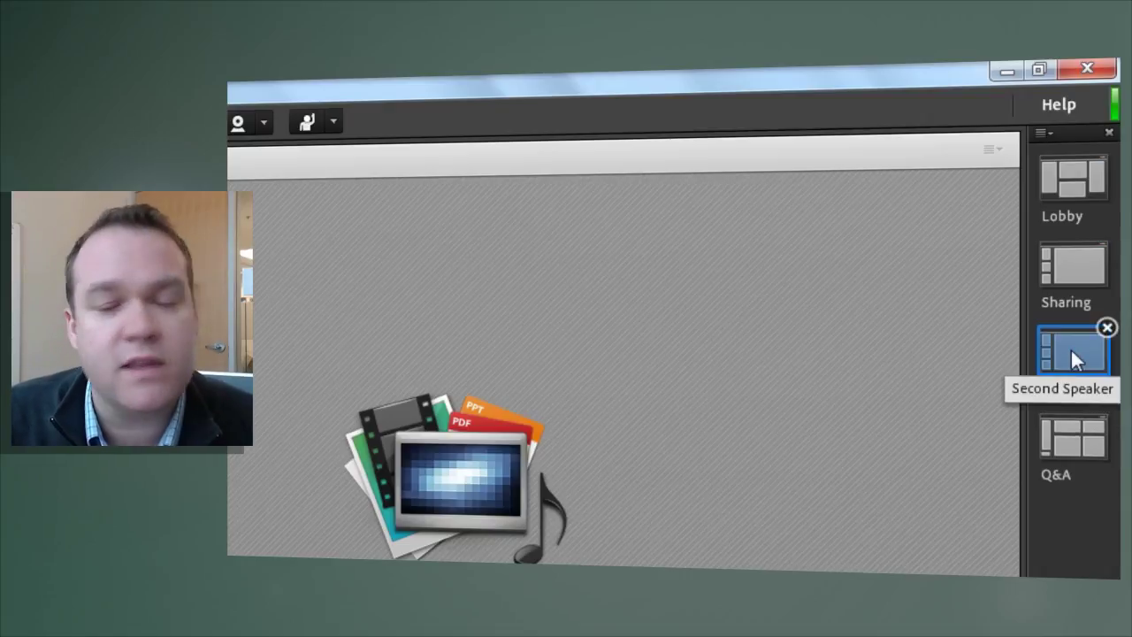
pyautogui.doubleClick(1072, 302)
pyautogui.write('Fir')
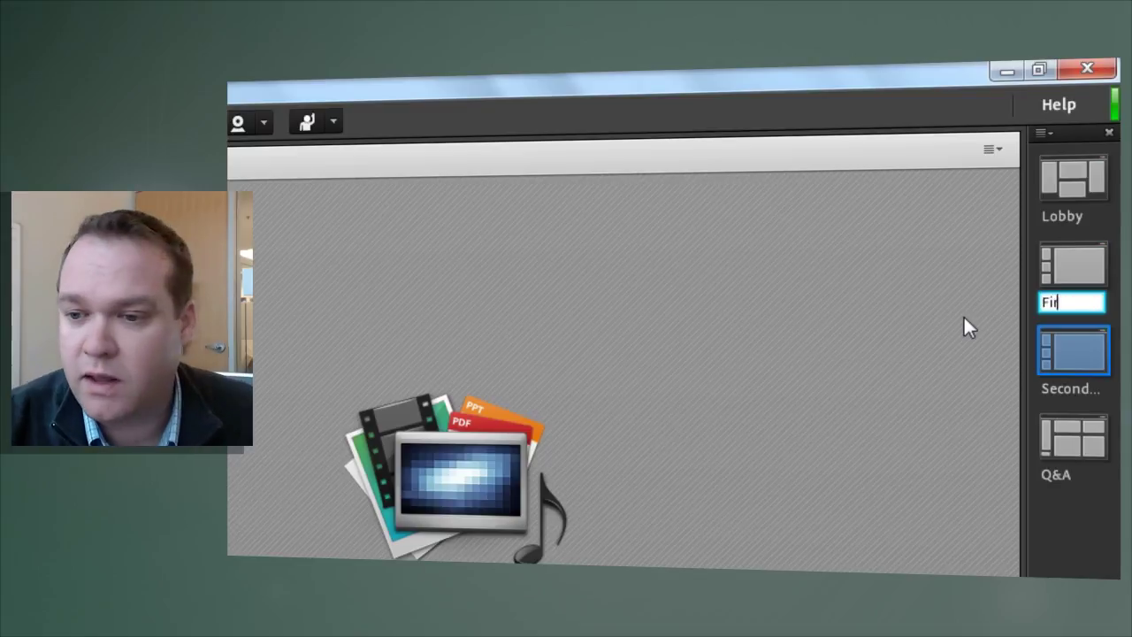
pyautogui.write('st Speaker')
pyautogui.press('Return')
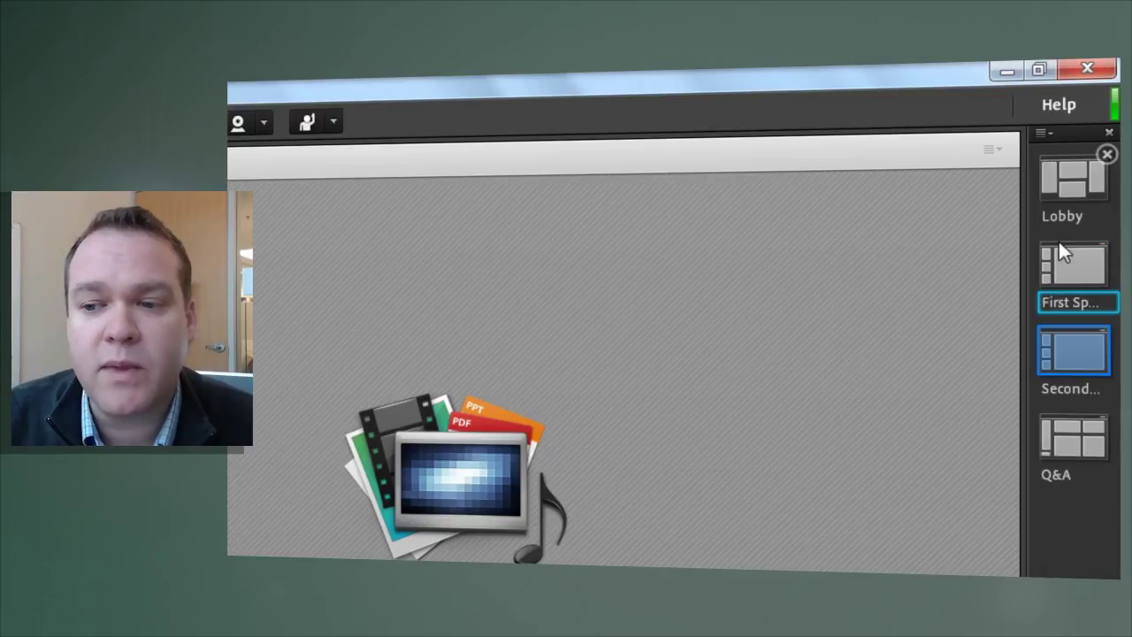
# - Switch to the Lobby layout, and close and reopen the layout bar
pyautogui.moveTo(1055, 449)
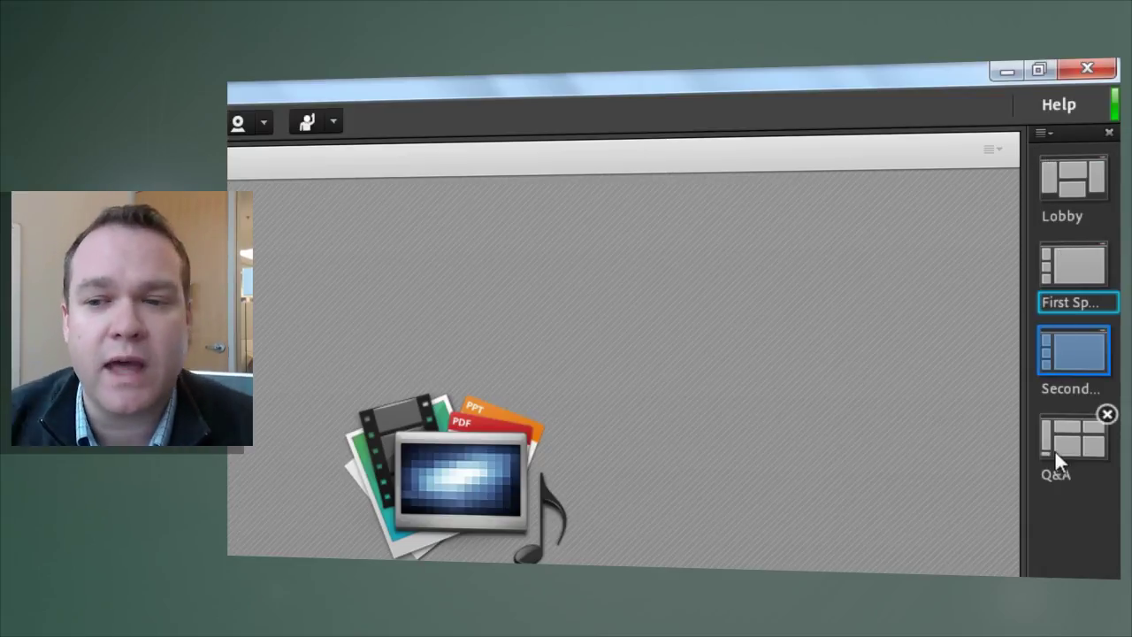
pyautogui.click(1052, 182)
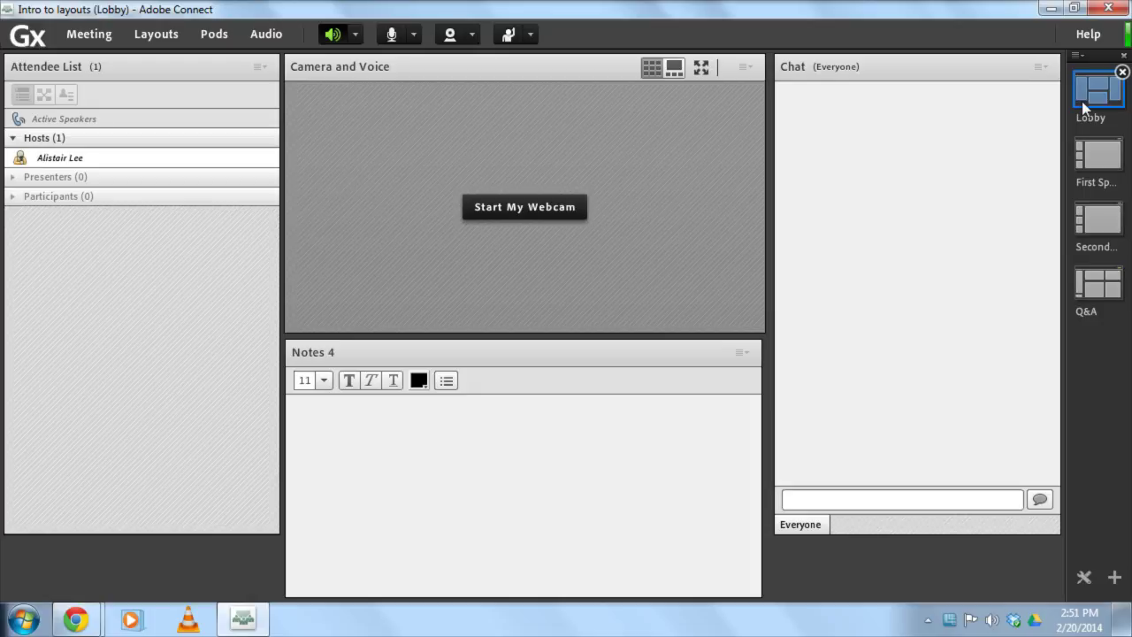
pyautogui.click(165, 35)
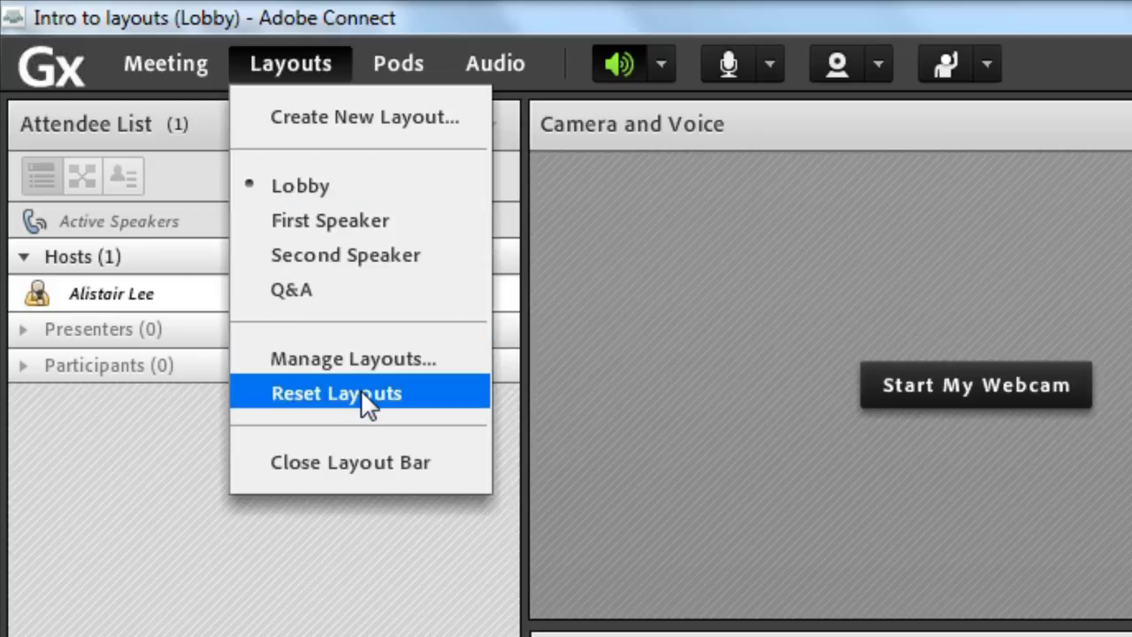
pyautogui.click(374, 462)
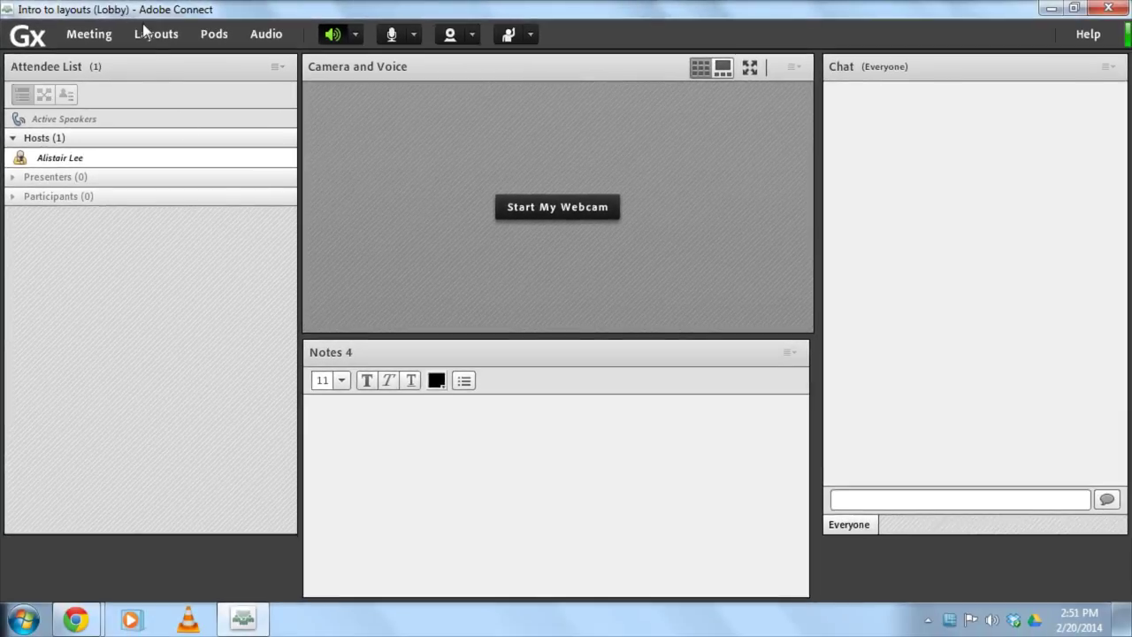
pyautogui.click(174, 38)
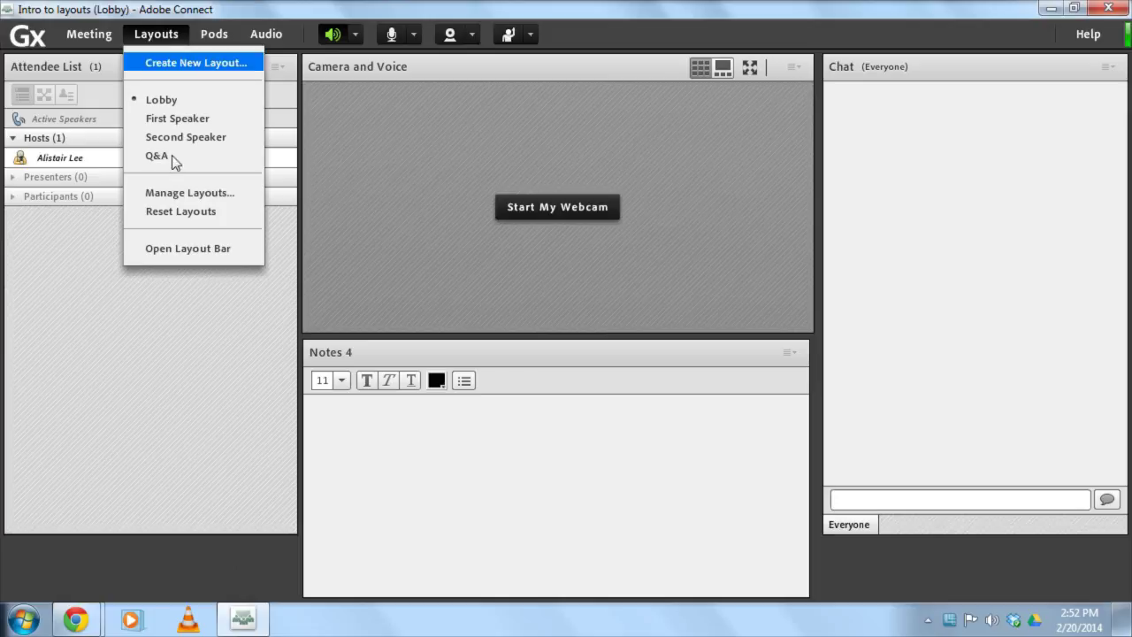
pyautogui.click(181, 249)
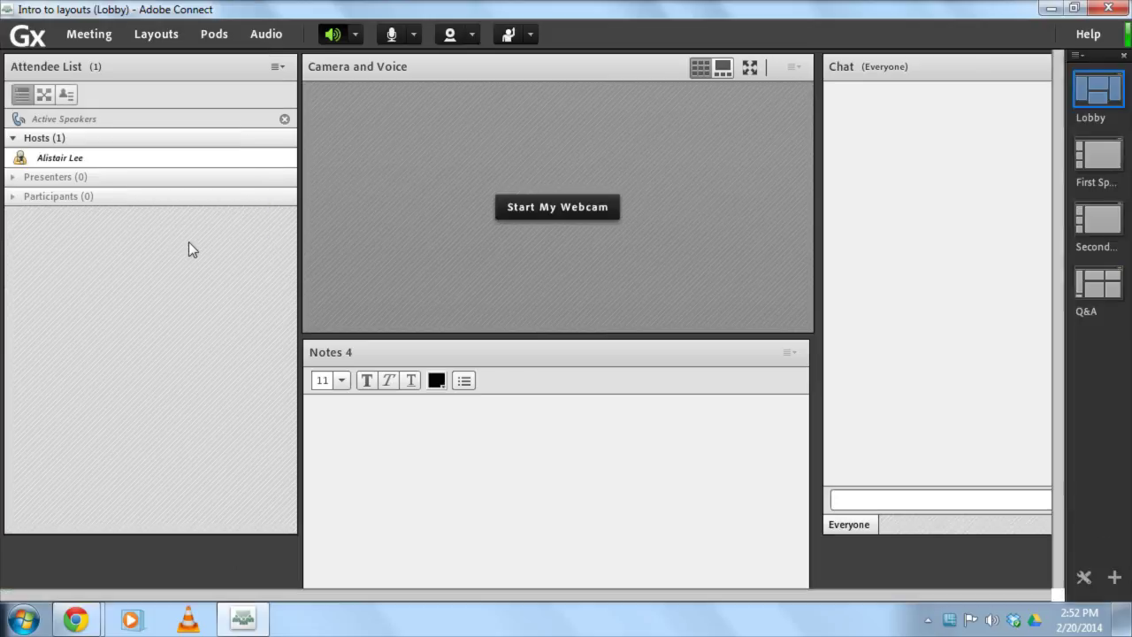
# - Dock the layout bar on the opposite side of the meeting room and move it back to its original side
pyautogui.click(1079, 57)
pyautogui.click(1017, 77)
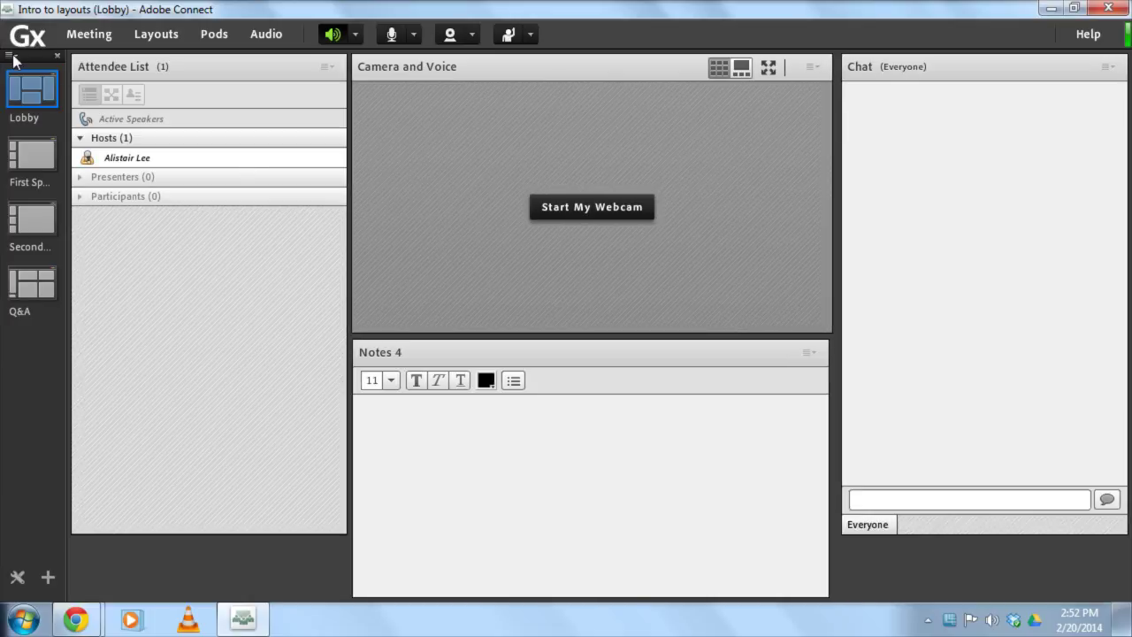
pyautogui.click(14, 61)
pyautogui.click(49, 93)
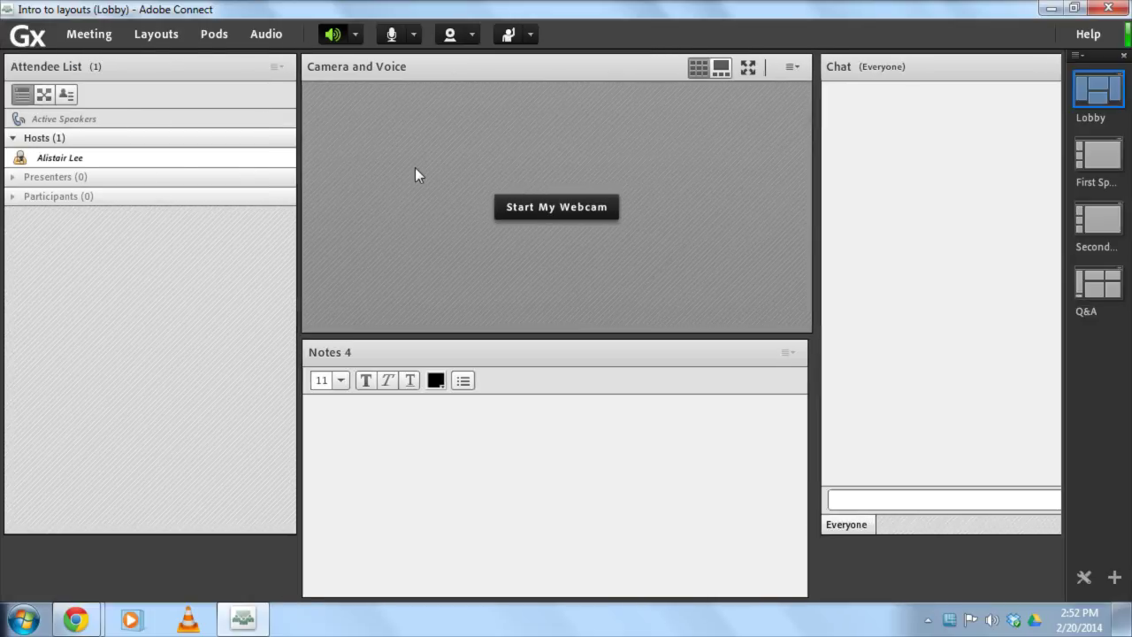
# - Set the layout bar to hide automatically, and restore its docked display by closing and reopening it
pyautogui.click(1081, 54)
pyautogui.click(1023, 134)
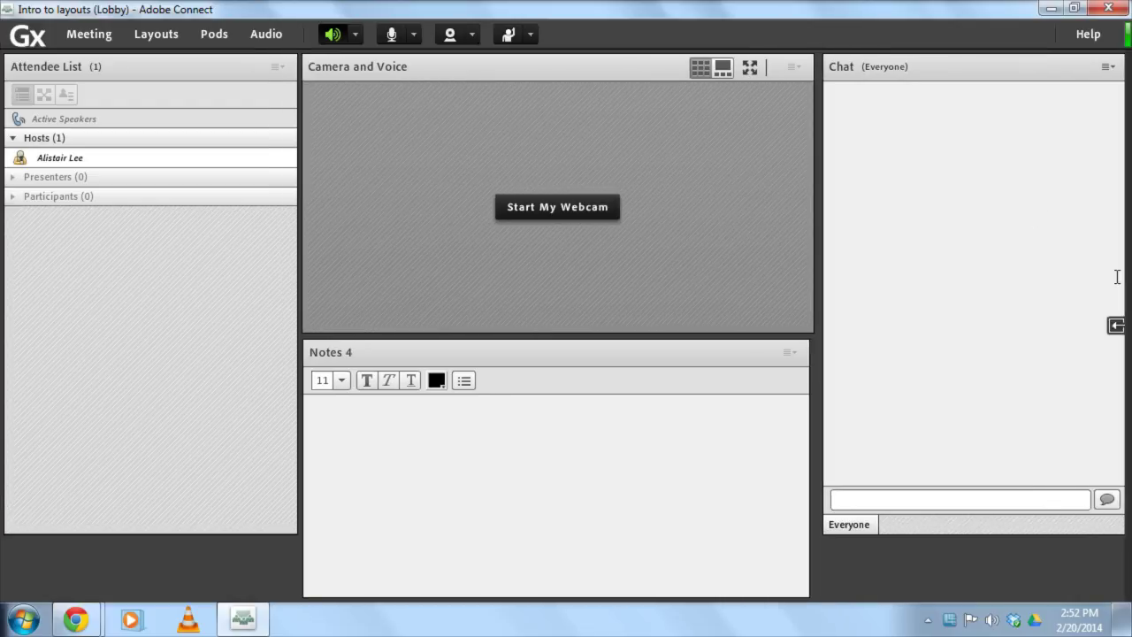
pyautogui.moveTo(1116, 325)
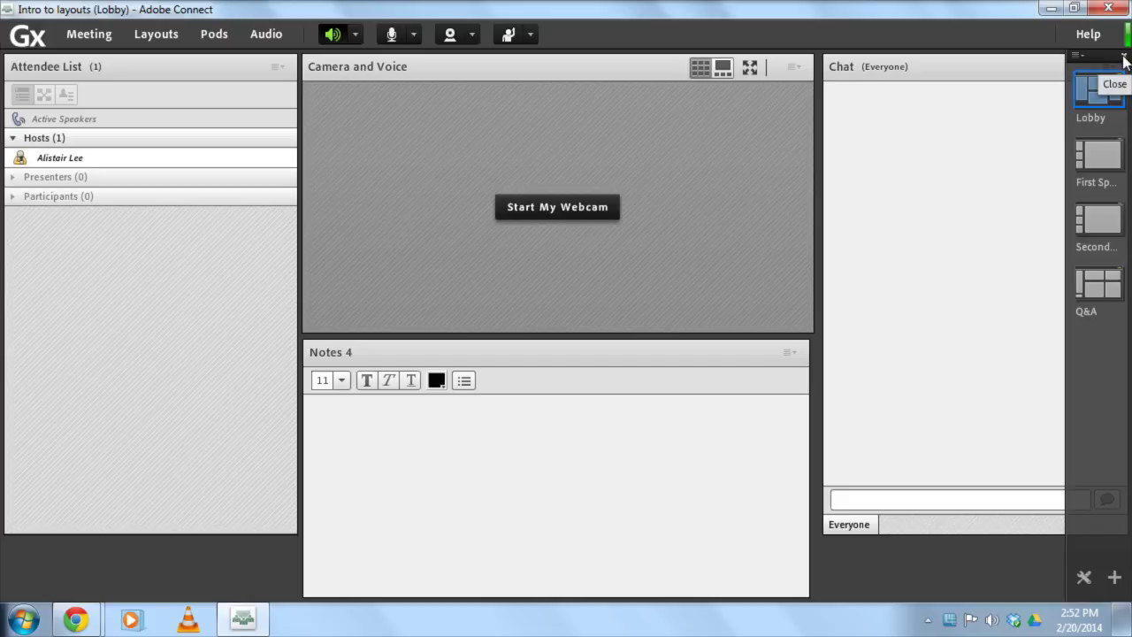
pyautogui.click(1123, 59)
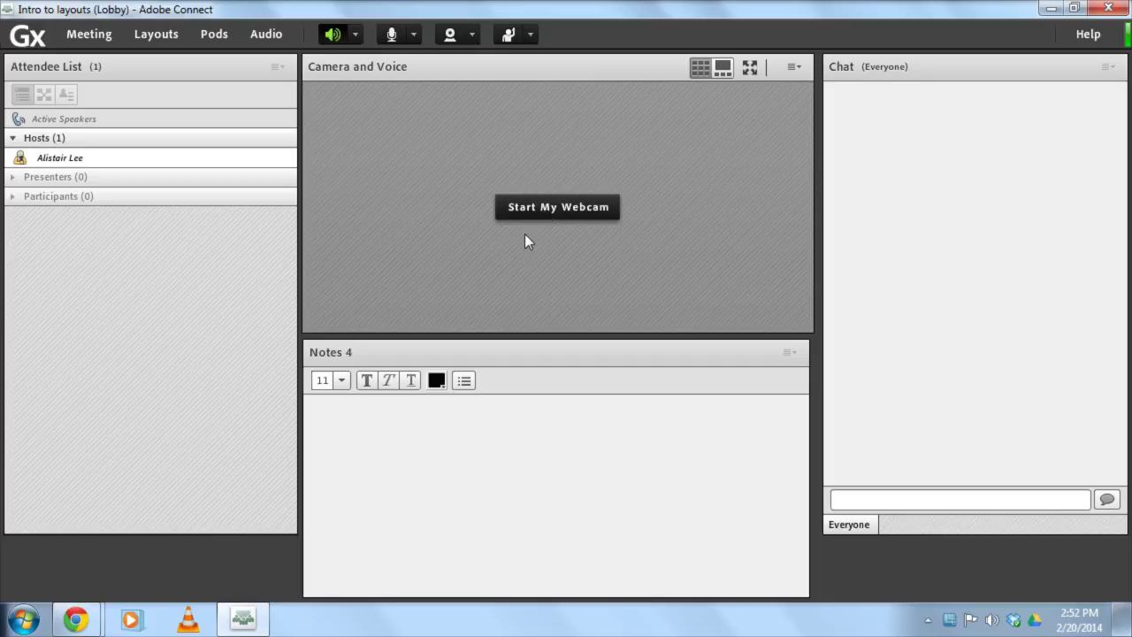
pyautogui.click(156, 33)
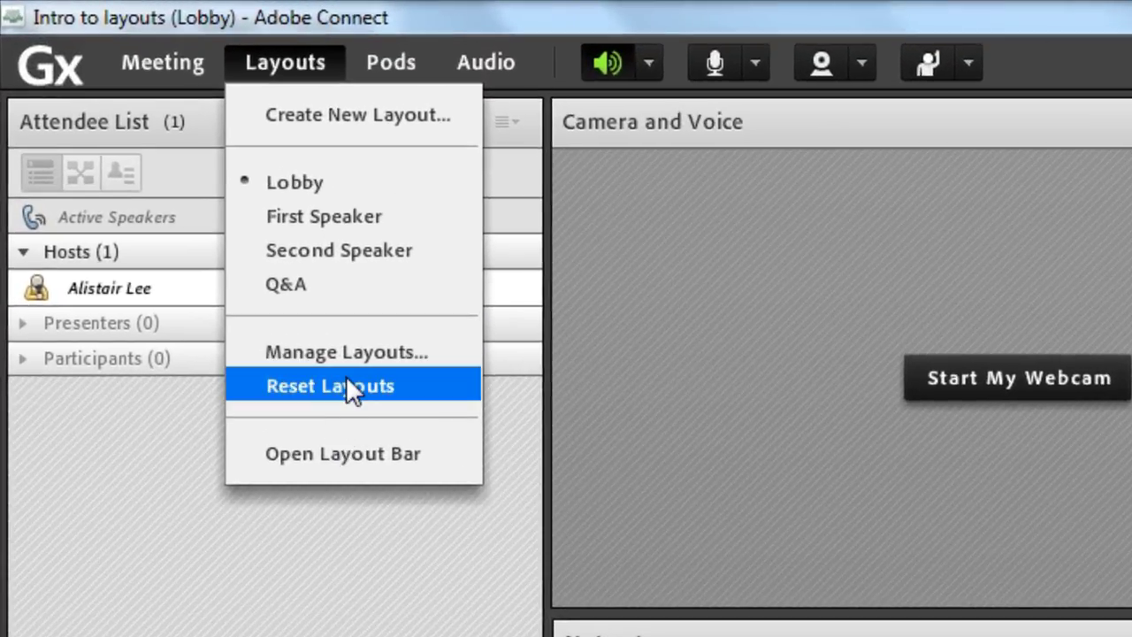
pyautogui.click(354, 453)
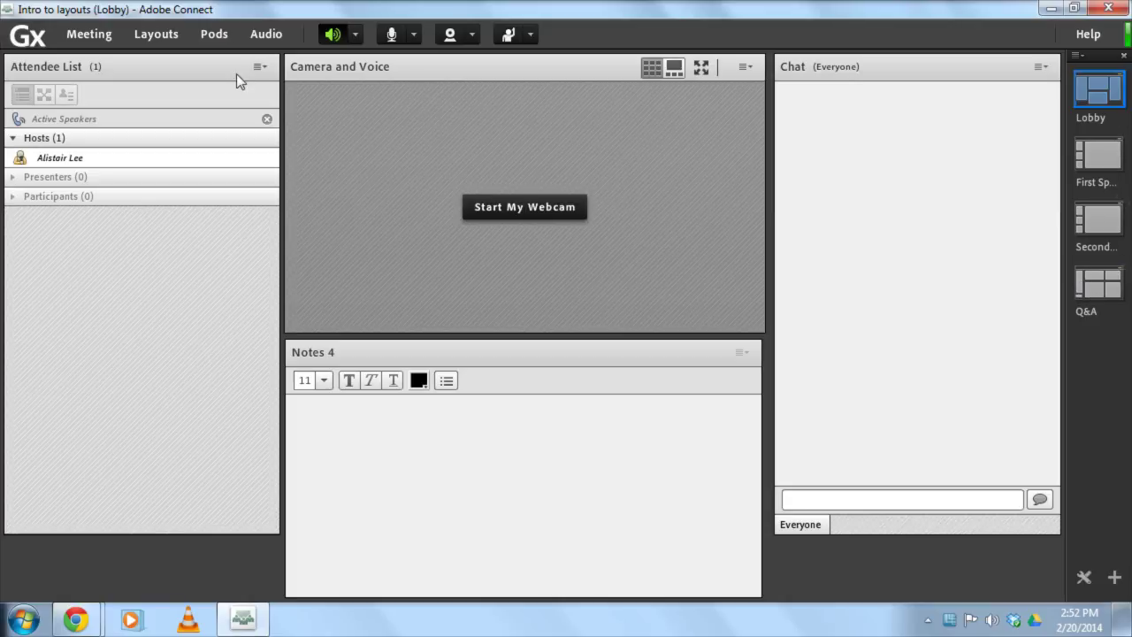
# - Reset all layouts for this meeting and confirm the reset
pyautogui.click(182, 36)
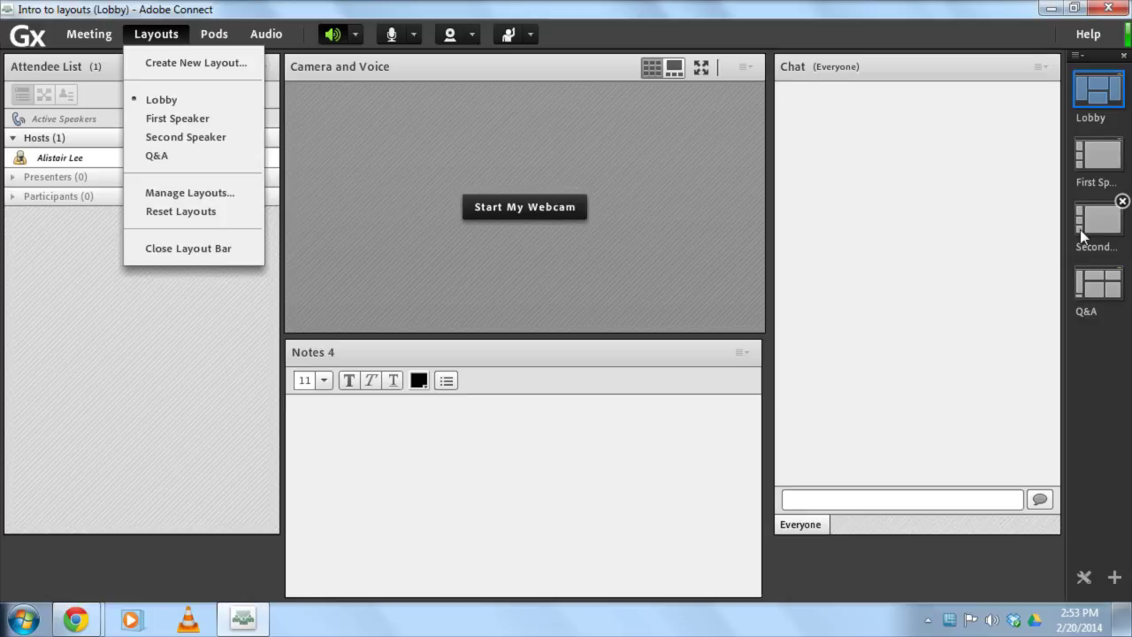
pyautogui.click(174, 217)
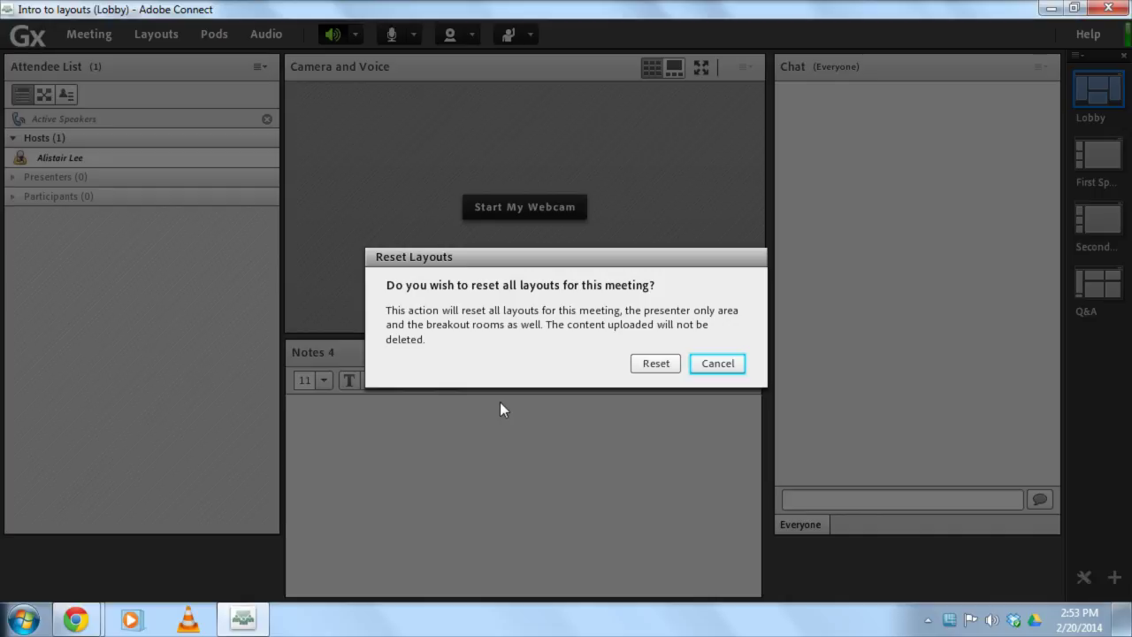
pyautogui.click(643, 362)
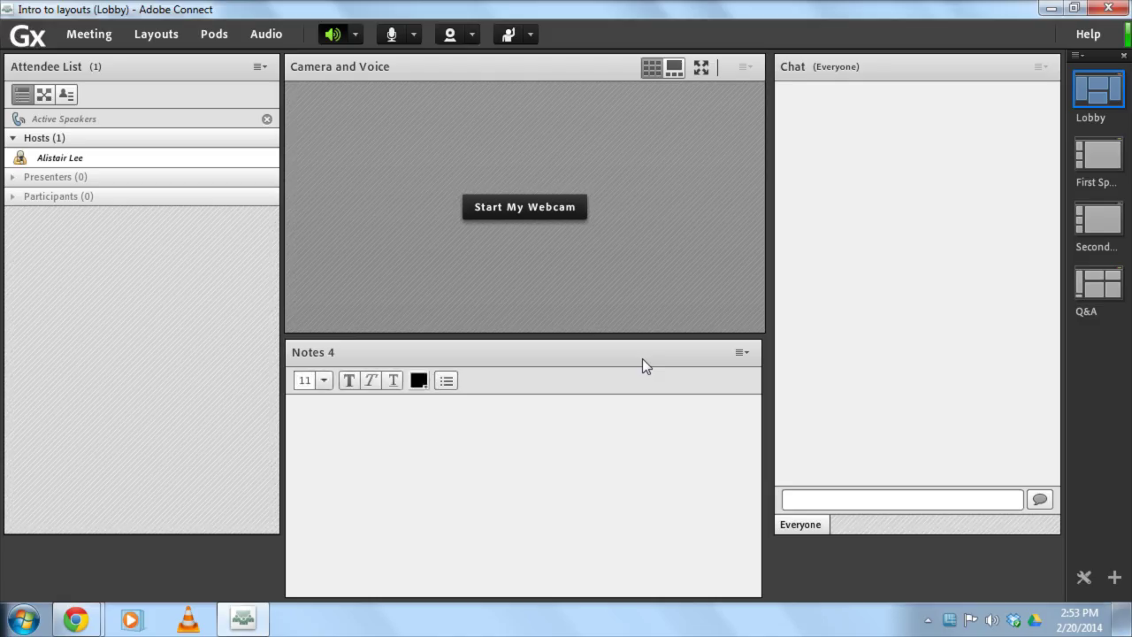